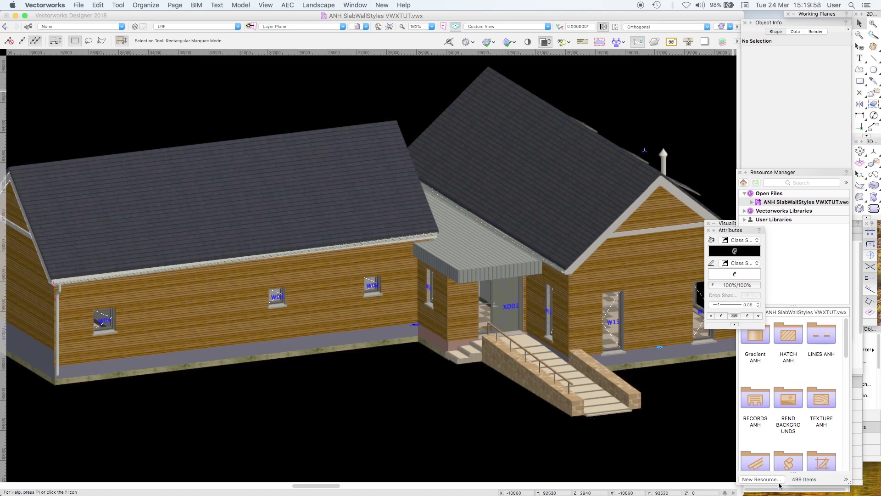
Turn off the visibility of the Roof-Main class
key("super+shift+n")
left_click(777, 141)
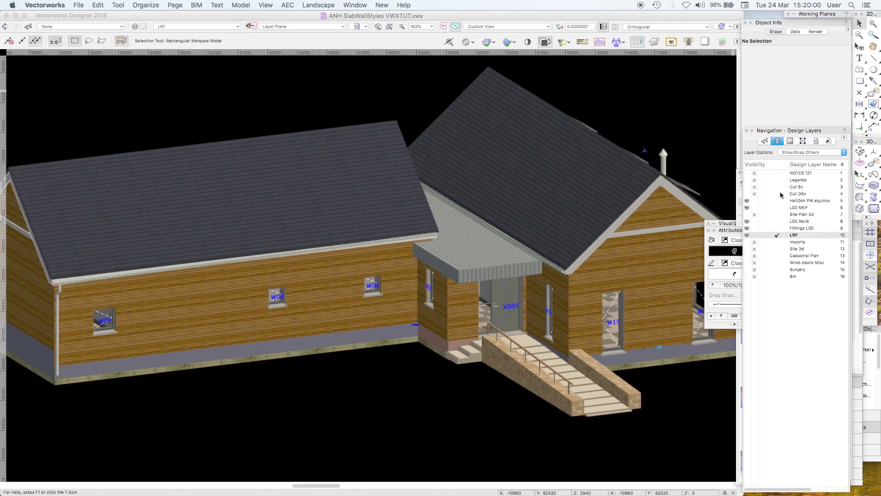
left_click(765, 140)
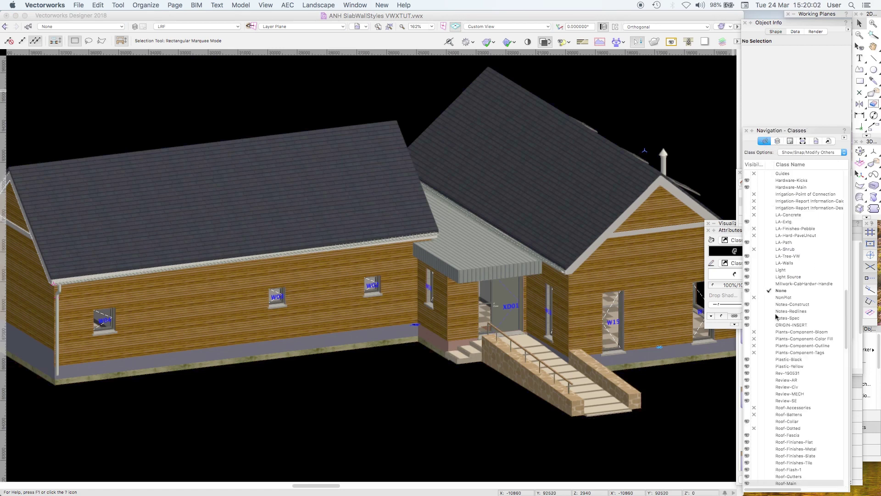
scroll(810, 322, "down", 5)
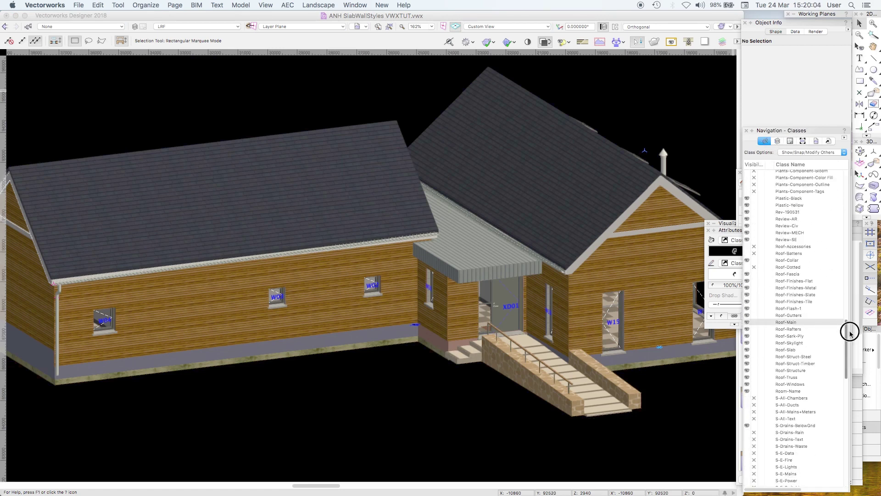
left_click(754, 322)
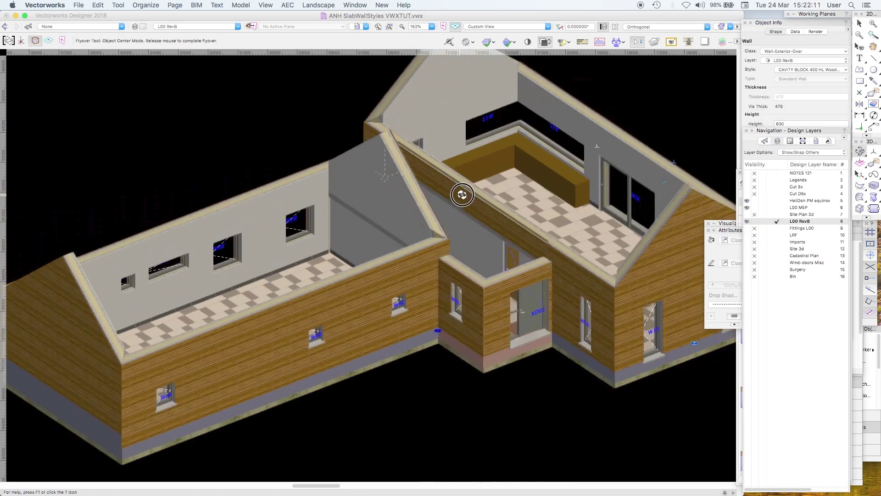
Turn off the visibility of the Wall-Exterior-Over class to hide the selected upper gable wall
middle_click_drag(463, 193, 560, 202, "shift")
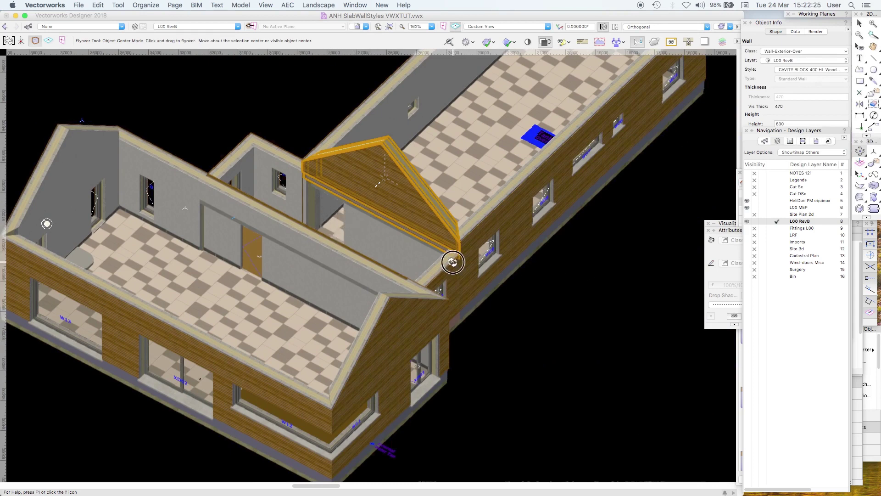
left_click_drag(452, 262, 424, 242)
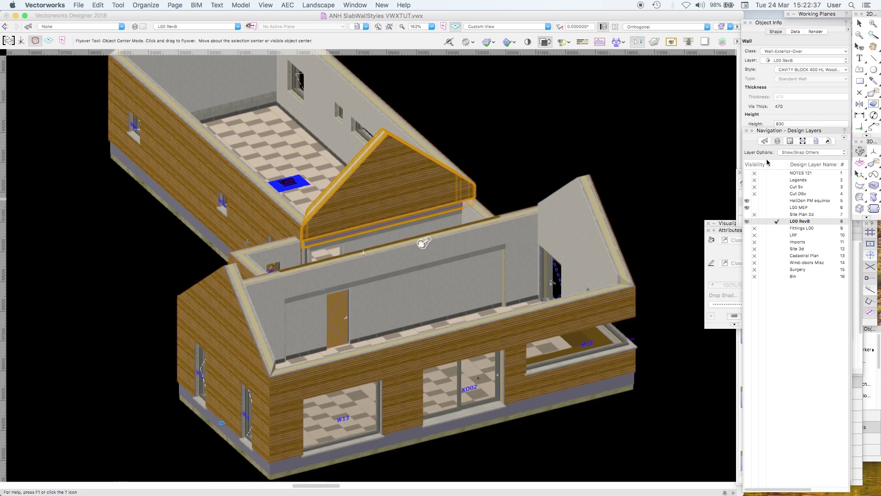
left_click(764, 141)
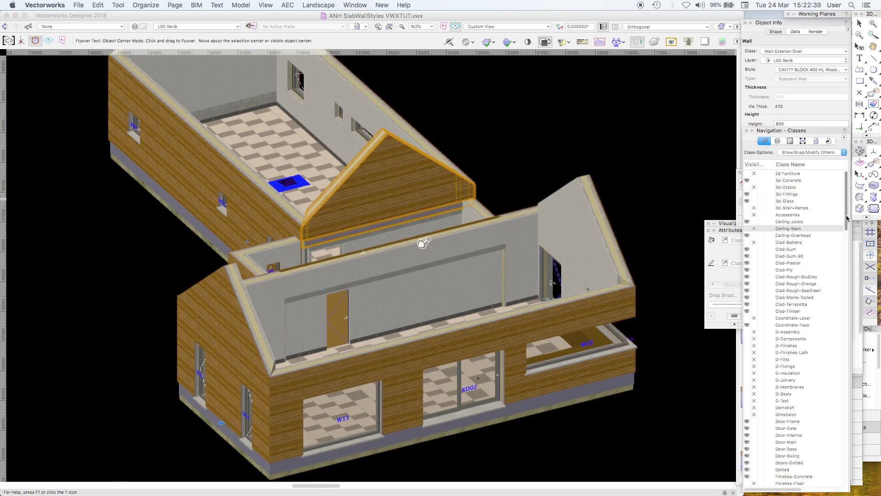
left_click_drag(846, 216, 845, 475)
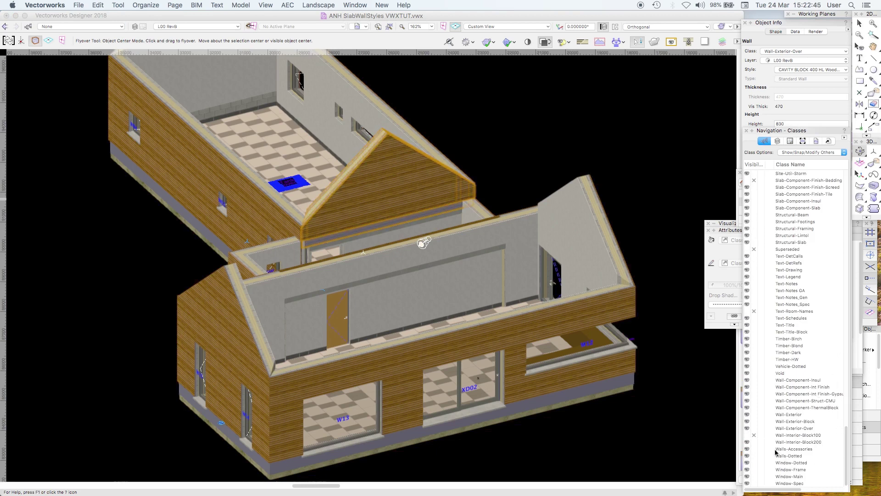
left_click(754, 427)
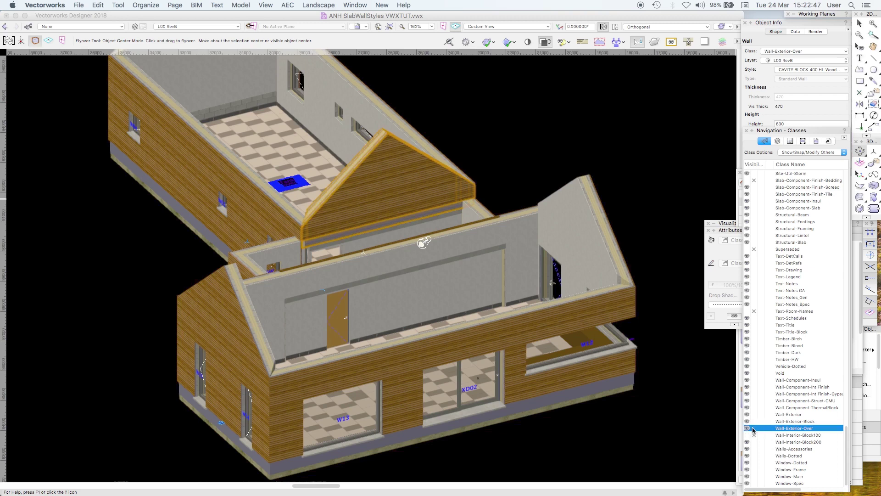
Turn off the visibility of the Clad-Timber class to strip the timber cladding from the exterior walls
left_click_drag(600, 171, 606, 181)
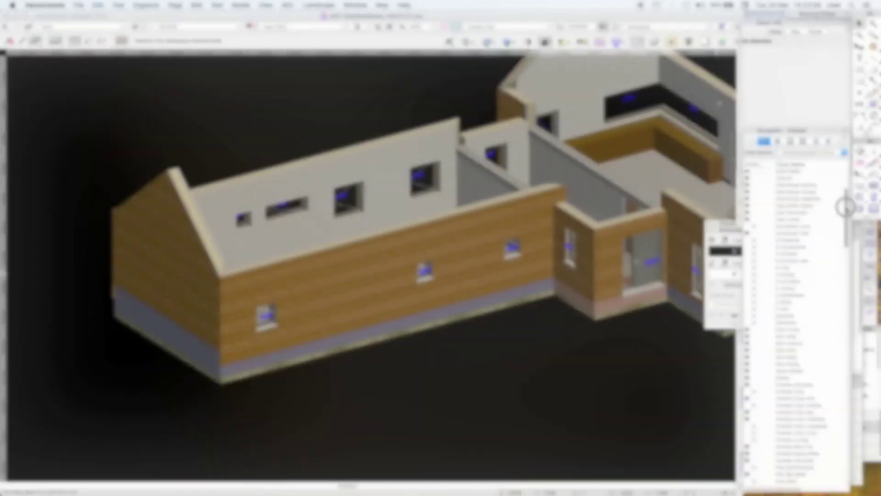
mouse_move(846, 203)
left_mouse_down()
mouse_move(845, 222)
mouse_move(845, 191)
mouse_move(848, 202)
left_mouse_up()
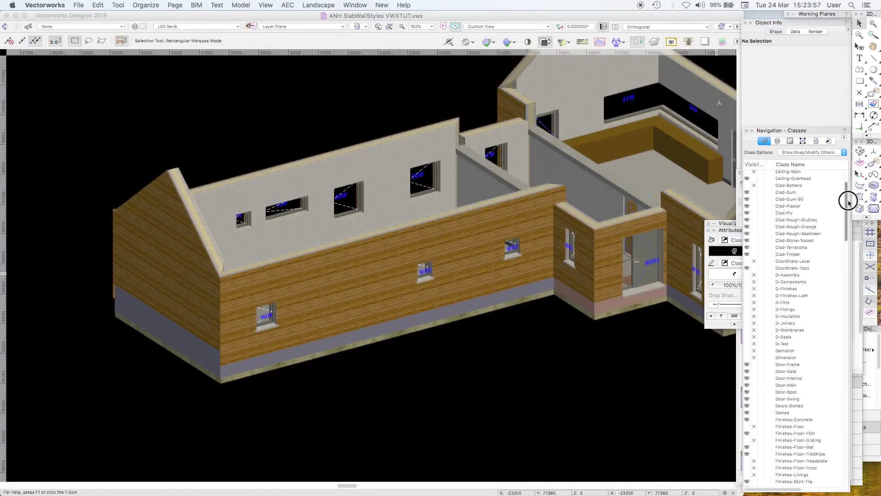
left_click(754, 255)
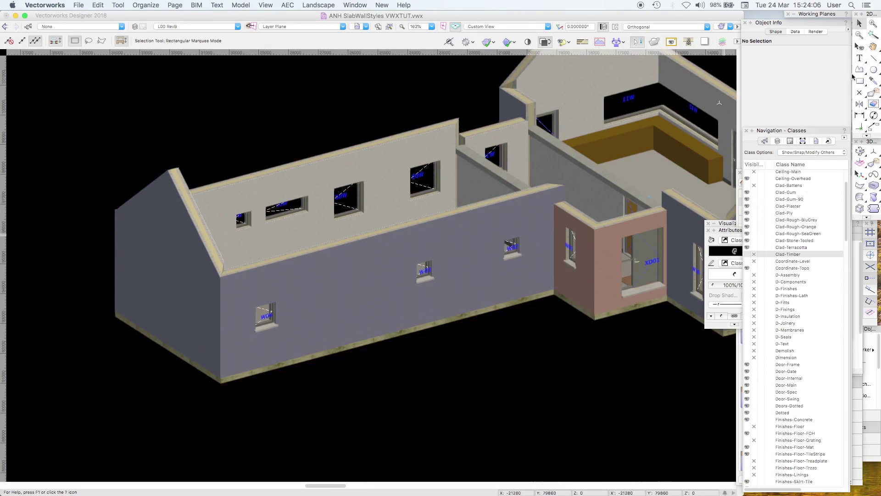
Select the long exterior wall with the three small windows and fit the view to it
left_click(860, 46)
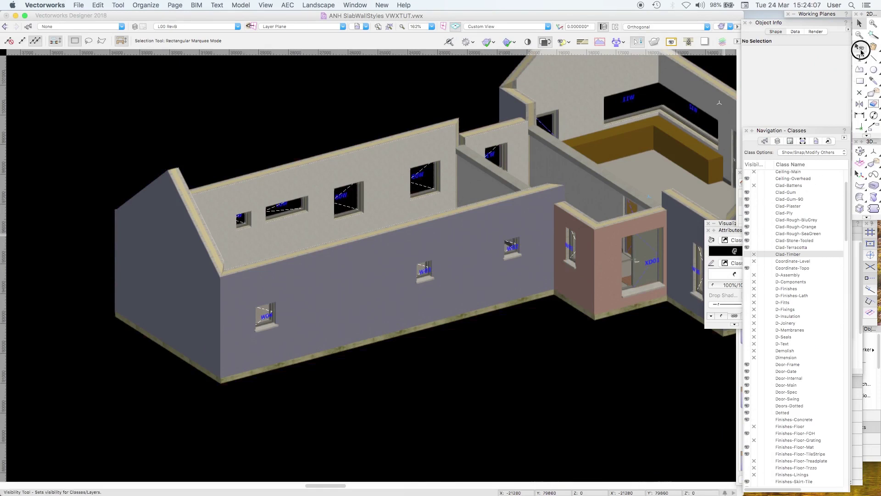
left_click(533, 354)
key("x")
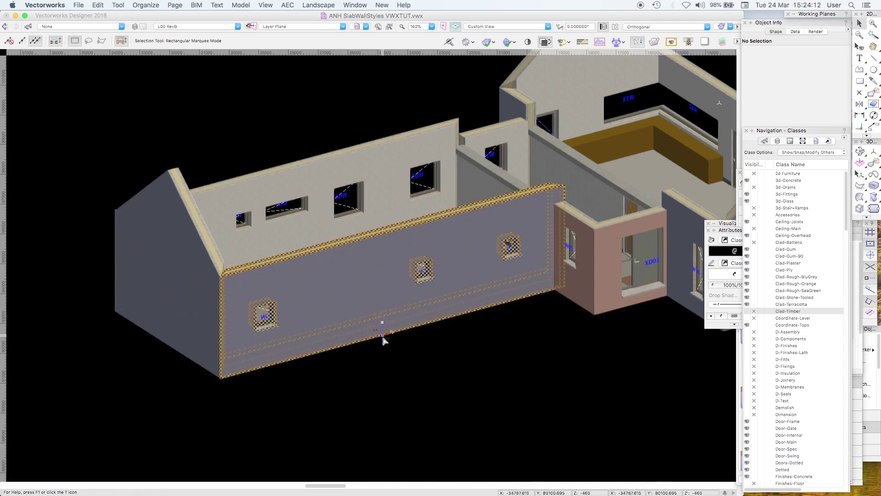
left_click(393, 345)
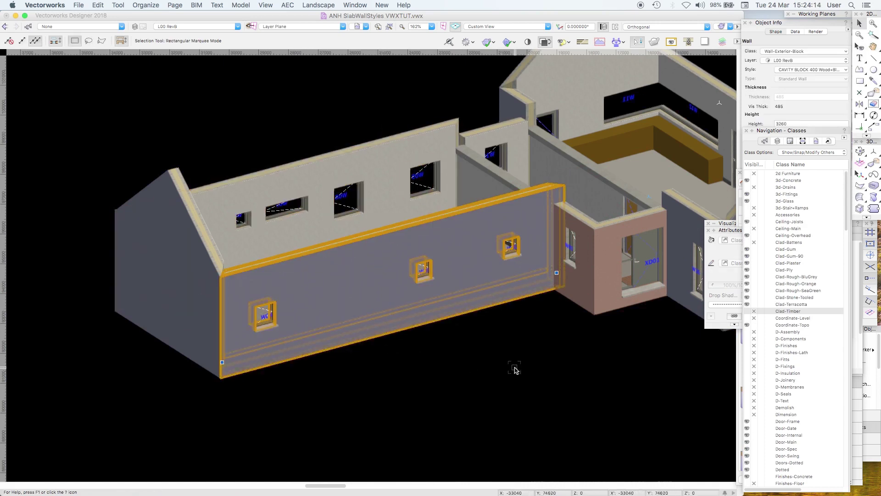
key("super+6")
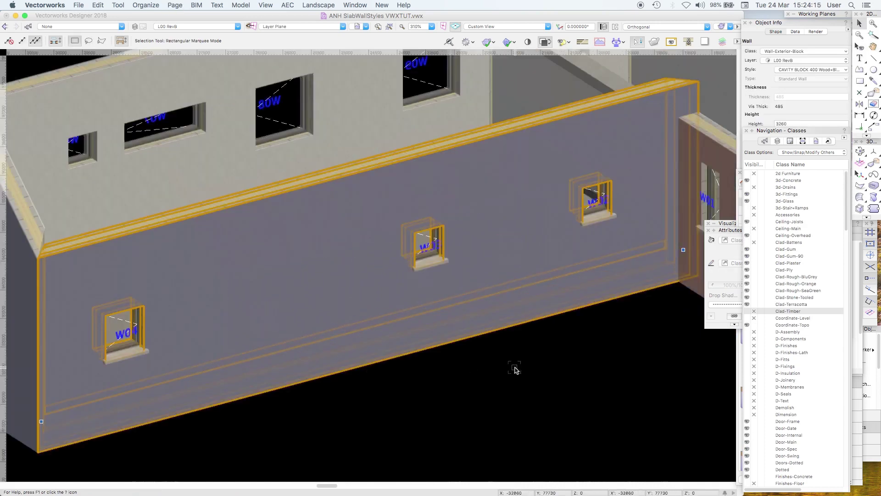
Turn off the visibility of the Wall-Component-Int Finish class, inspect the wall's inner face, and clear the selection
left_click(860, 151)
left_click_drag(344, 212, 393, 216)
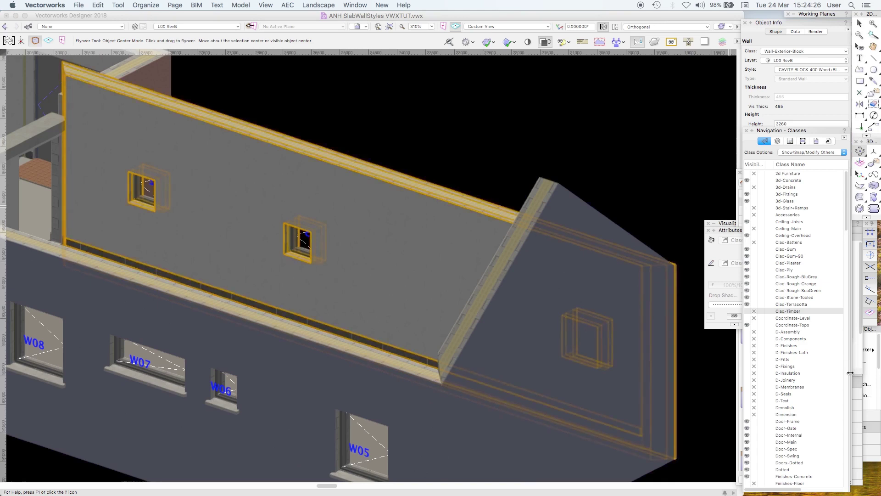
scroll(846, 392, "down", 20)
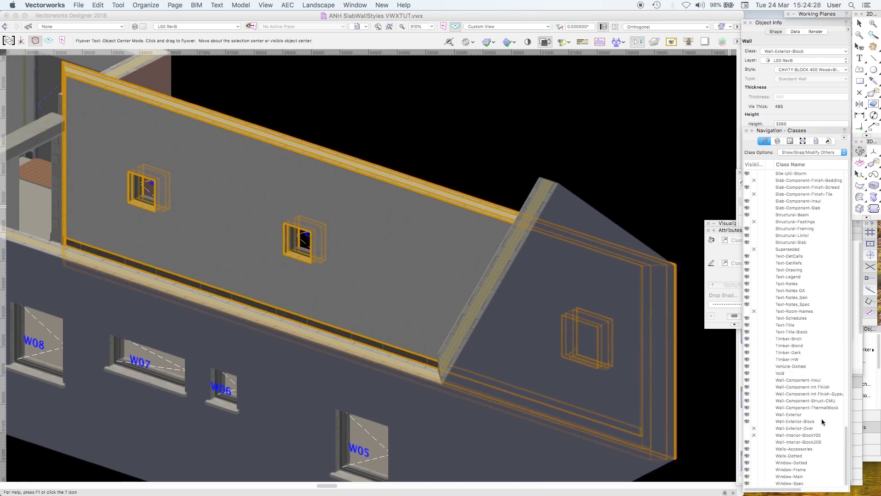
left_click(754, 388)
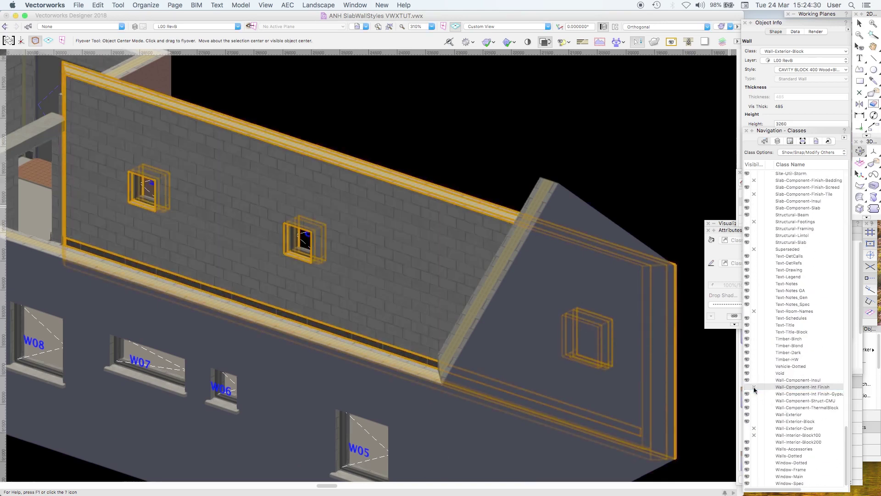
mouse_move(389, 255)
left_mouse_down()
mouse_move(410, 259)
mouse_move(401, 256)
mouse_move(409, 258)
mouse_move(407, 248)
left_mouse_up()
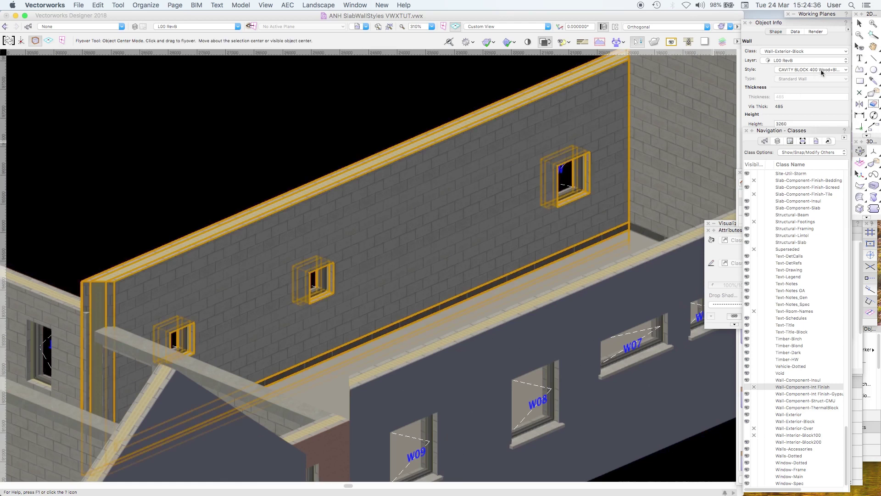
key("x")
left_click(387, 90)
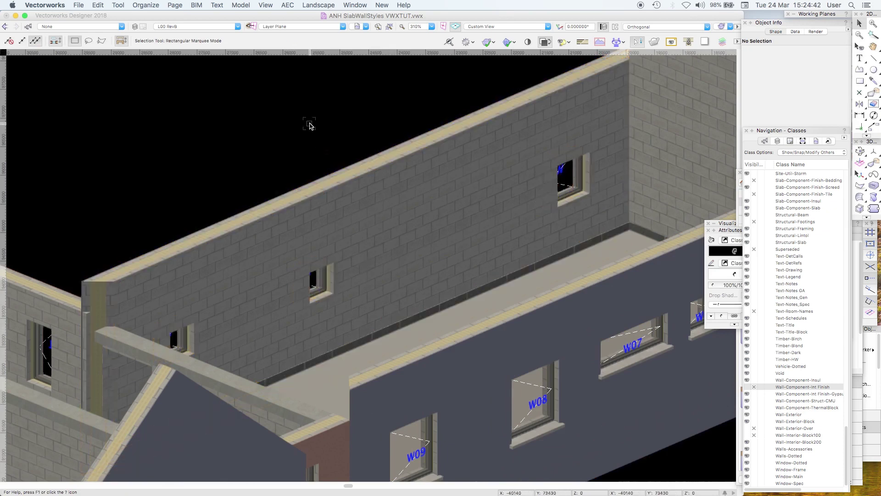
Select the long blockwork wall and fly around it to examine its outer face
left_click(291, 229)
key("shift+c")
left_click_drag(291, 228, 396, 193)
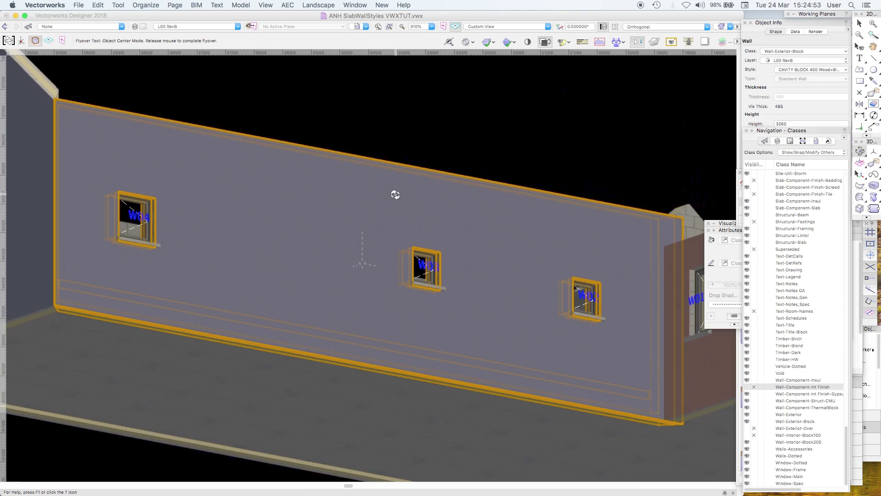
scroll(847, 206, "up", 15)
scroll(847, 206, "up", 3)
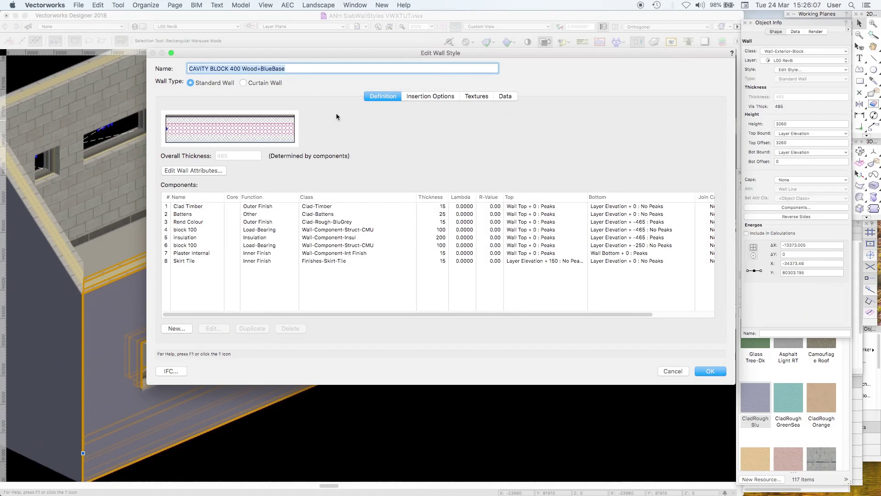
Go through all components of the CAVITY BLOCK 400 Wood+BlueBase wall style, from Clad Timber to Skirt Tile
left_click(201, 210)
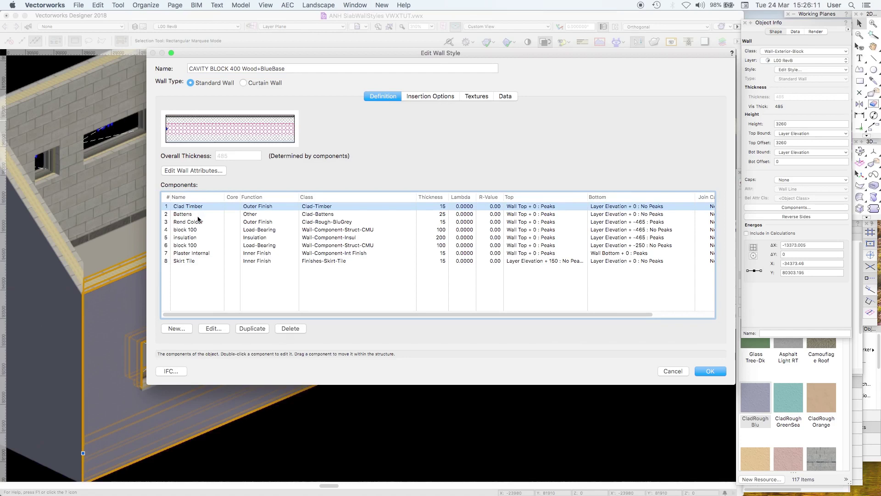
left_click(198, 214)
left_click(197, 222)
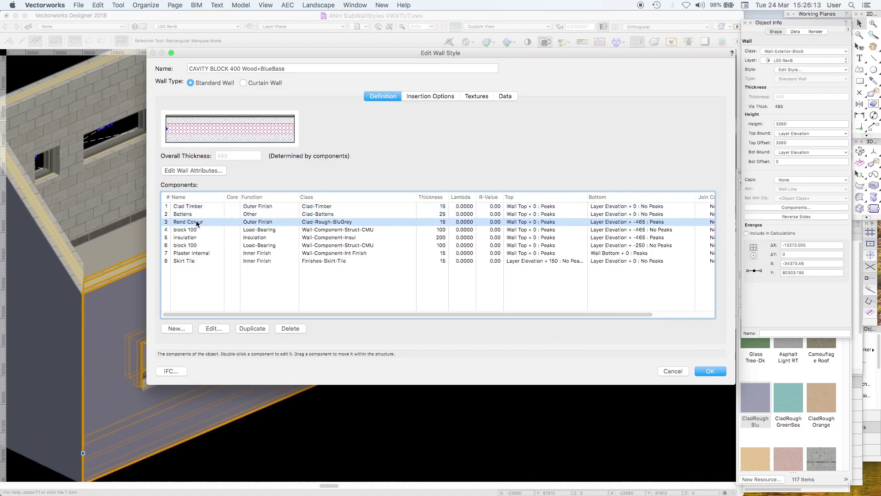
left_click(200, 231)
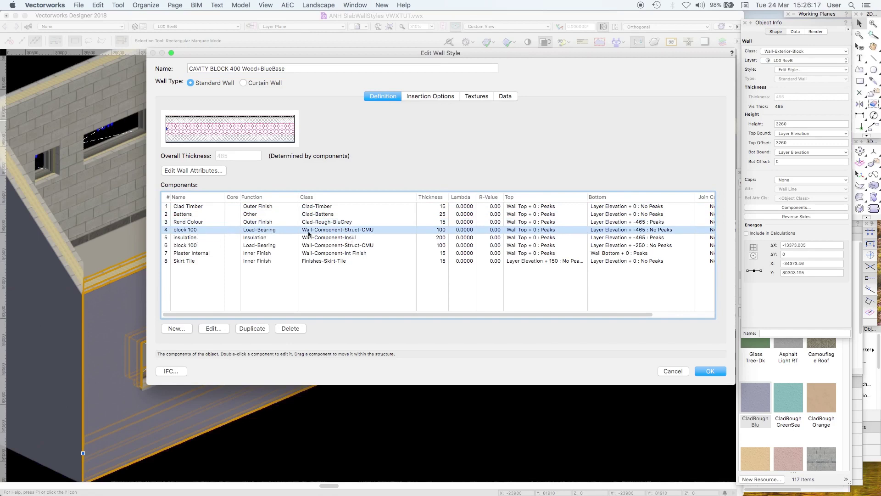
left_click(195, 238)
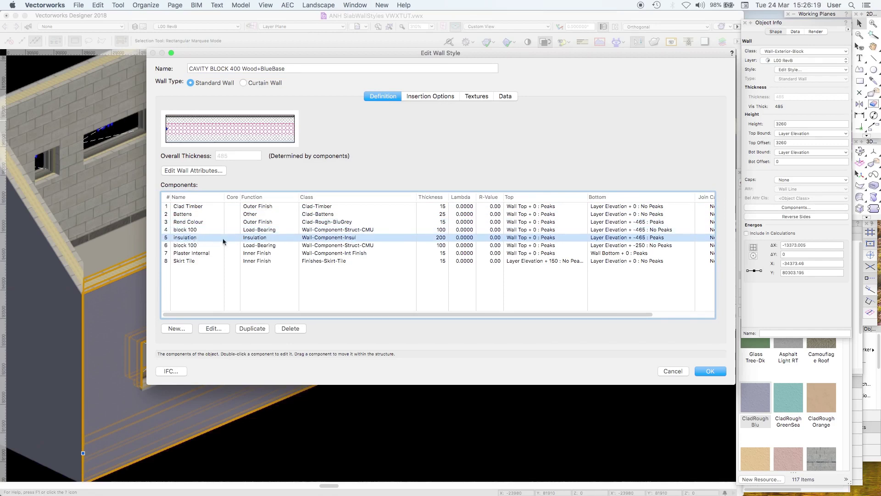
left_click(196, 247)
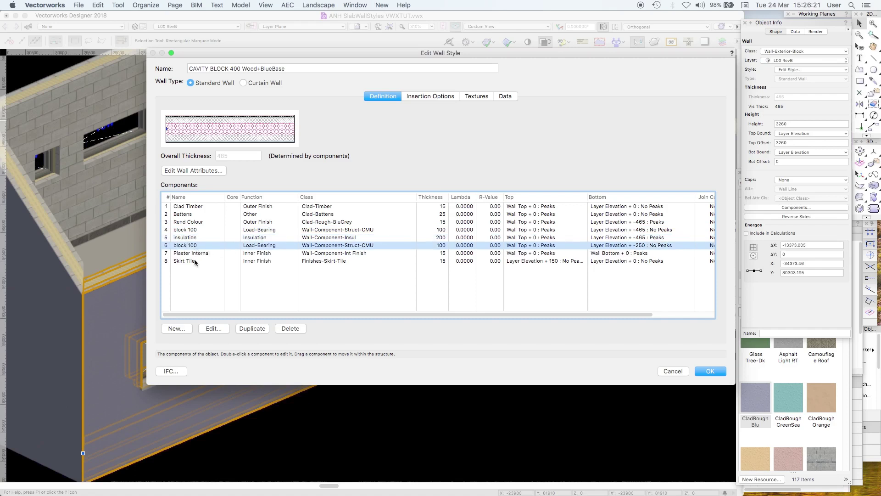
left_click(193, 254)
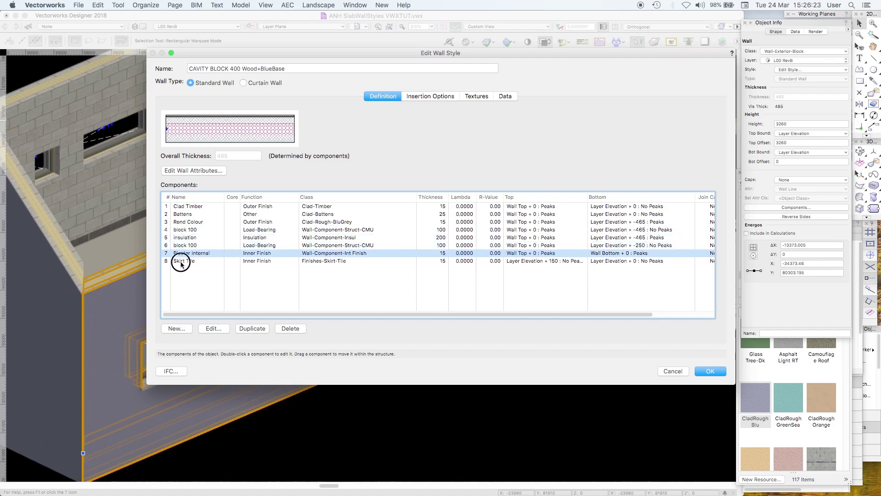
left_click(181, 262)
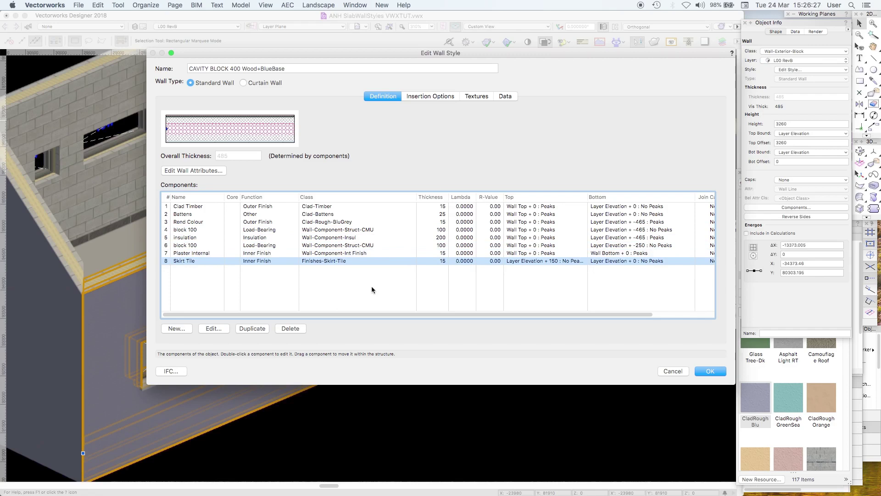
Review the component settings of Skirt Tile and Plaster Internal, leaving each without saving changes
left_click(214, 328)
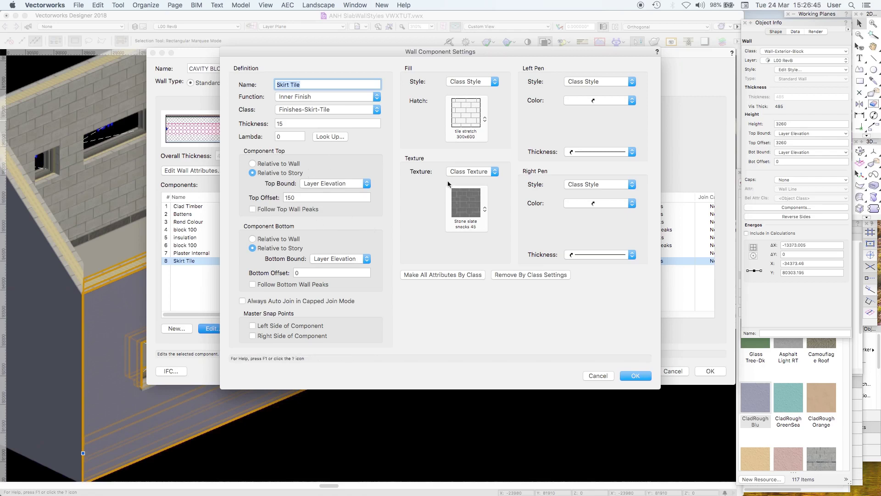
left_click(607, 375)
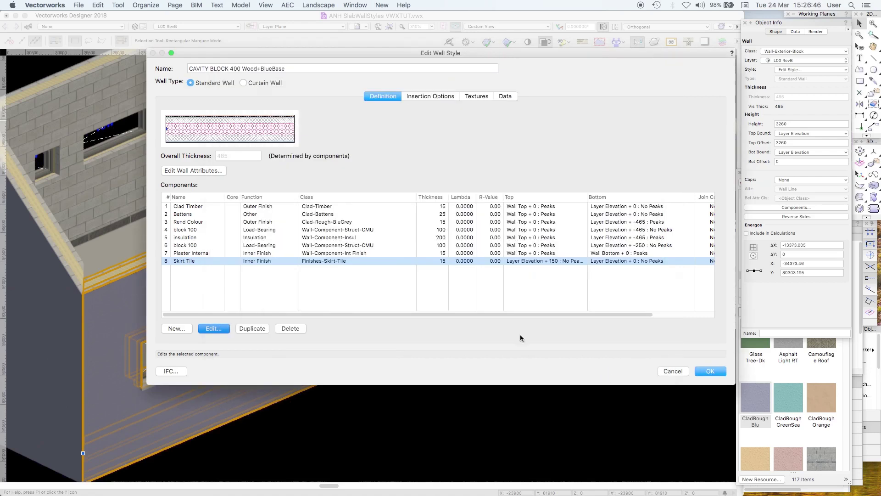
left_click(211, 254)
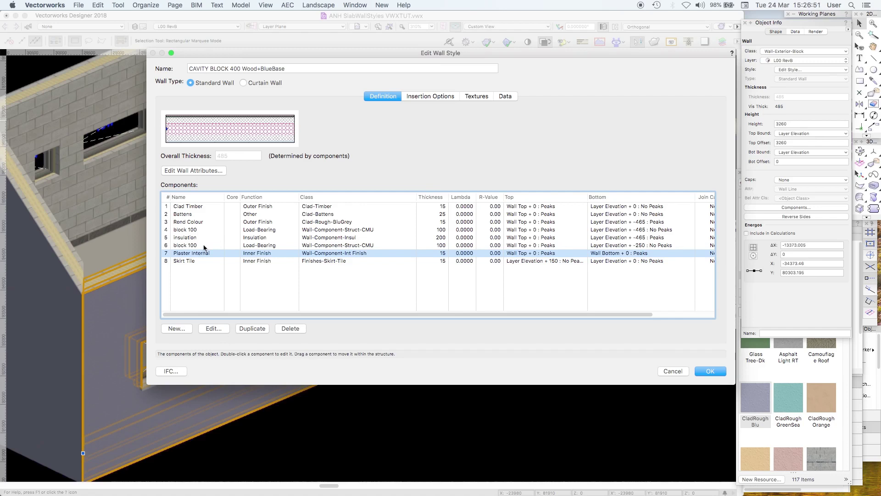
left_click(211, 329)
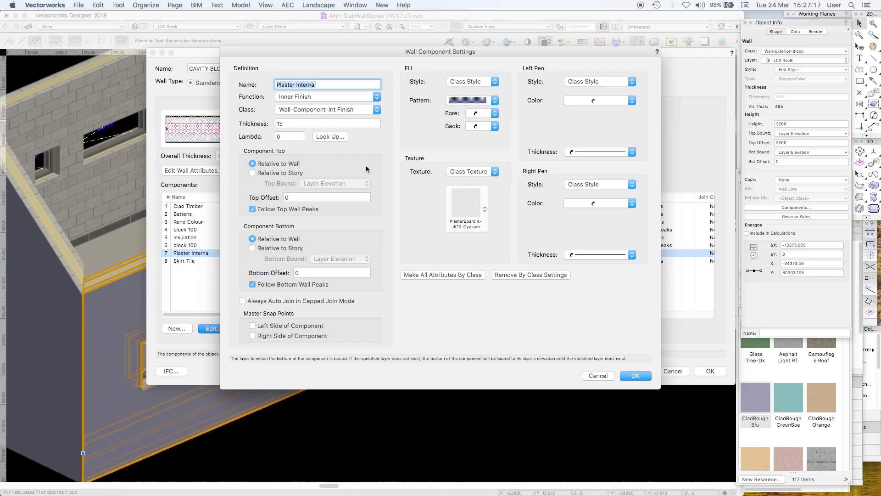
left_click(598, 375)
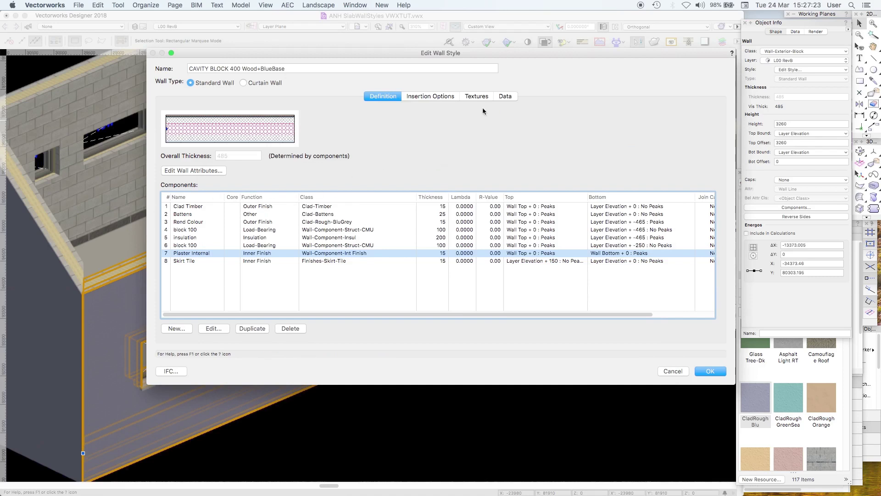
Review the wall style's attributes, data fields, texture settings and insertion options, leaving them unchanged
left_click(192, 171)
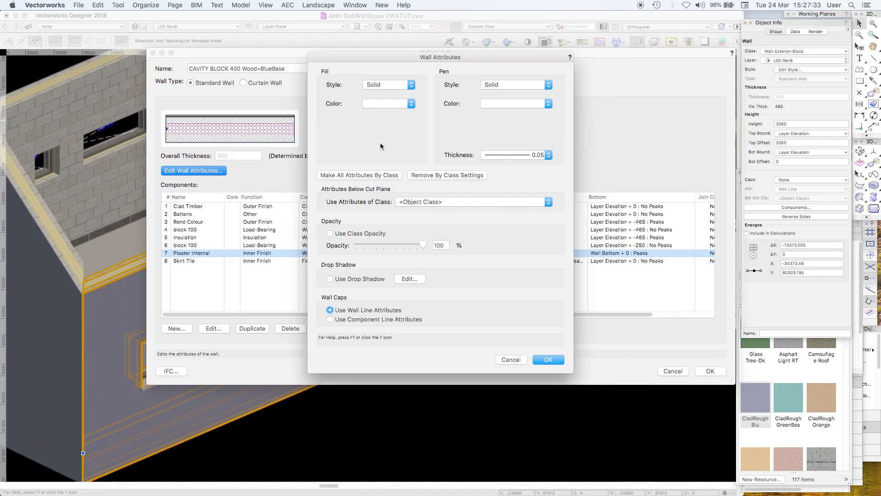
left_click(509, 360)
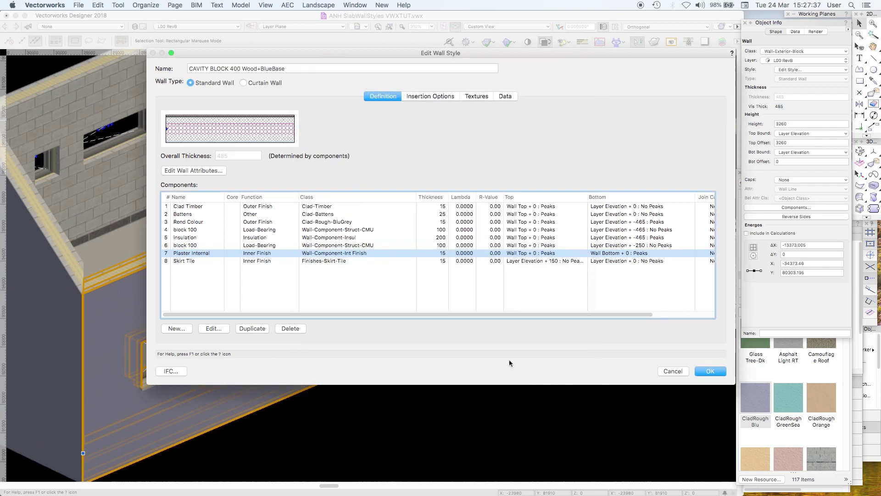
left_click(504, 96)
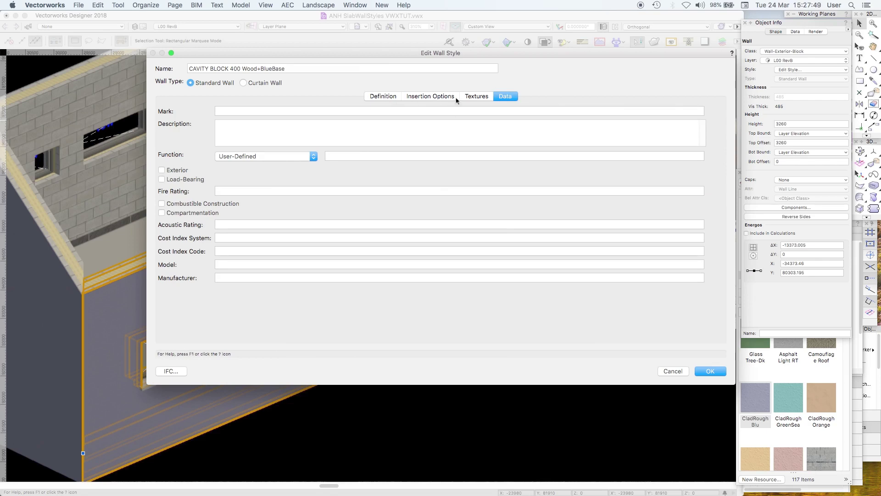
left_click(480, 96)
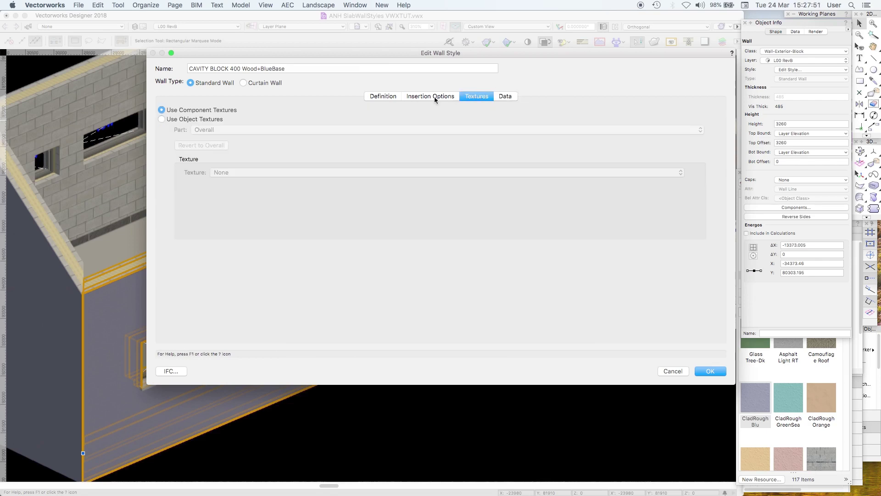
left_click(435, 97)
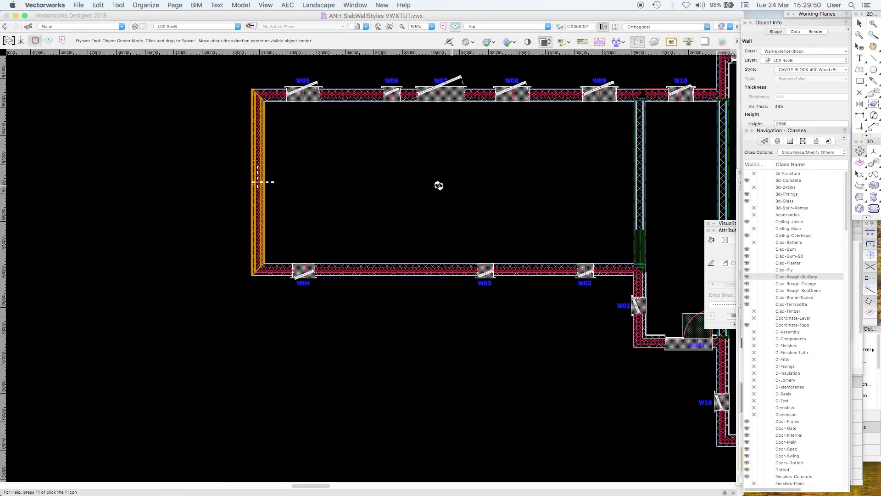
Try lowering the peak of the selected gable wall with the 3D Reshape tool in Left view, and undo the reshape
left_click_drag(436, 183, 486, 162)
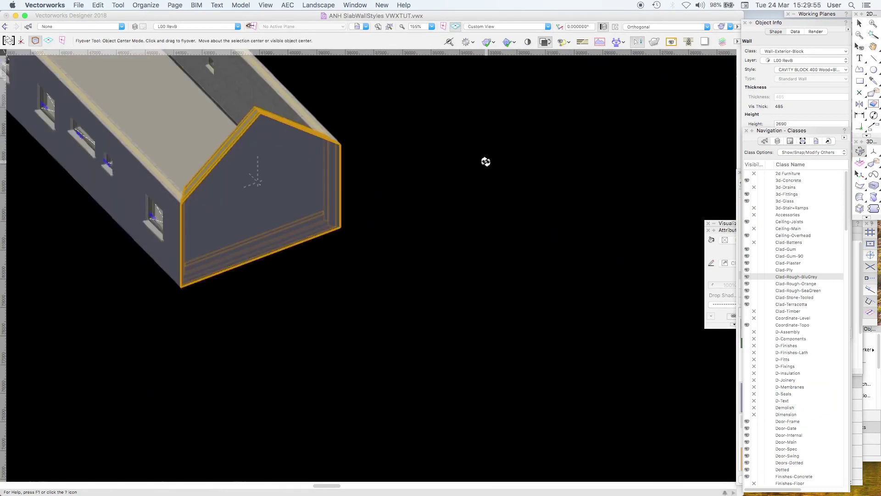
scroll(491, 161, "up", 5)
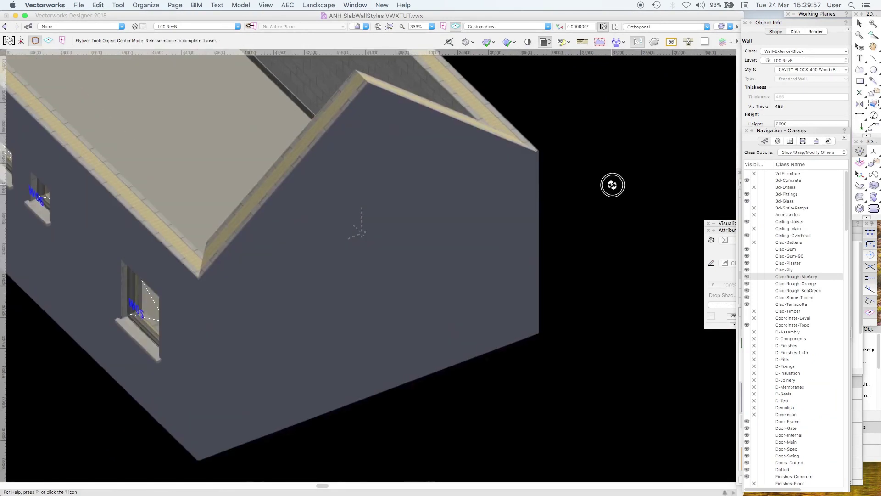
left_click(874, 169)
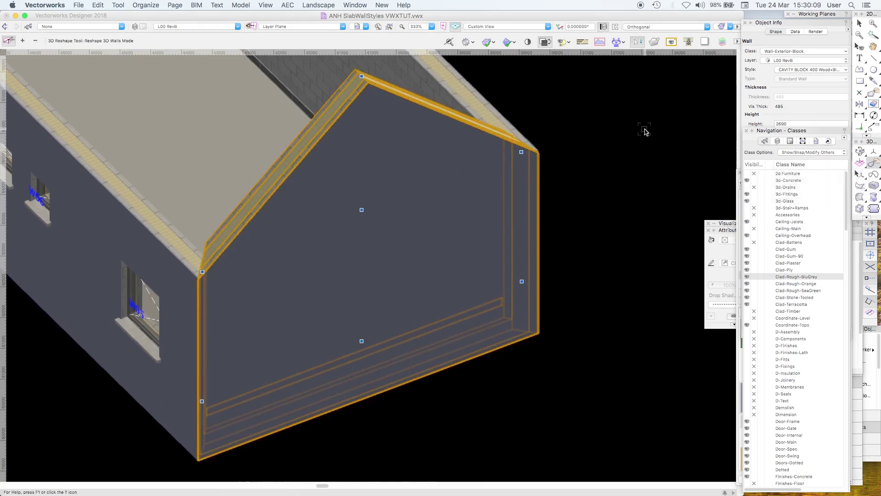
key("super+6")
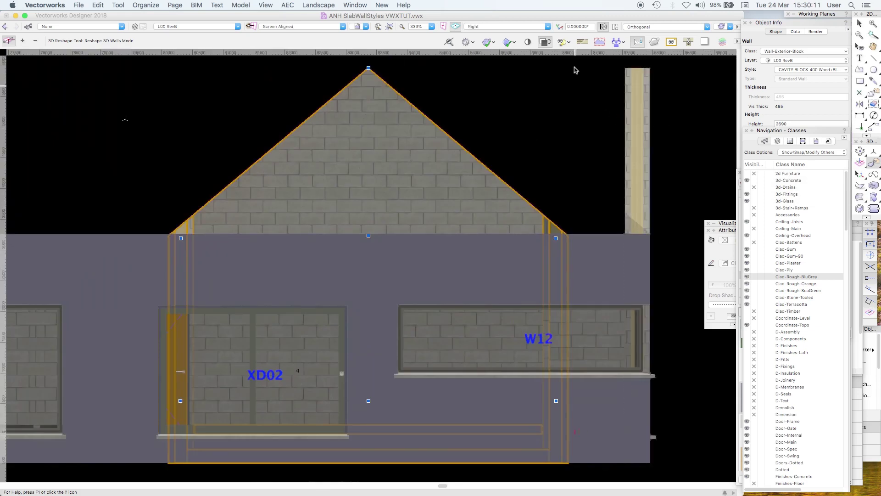
left_click(516, 26)
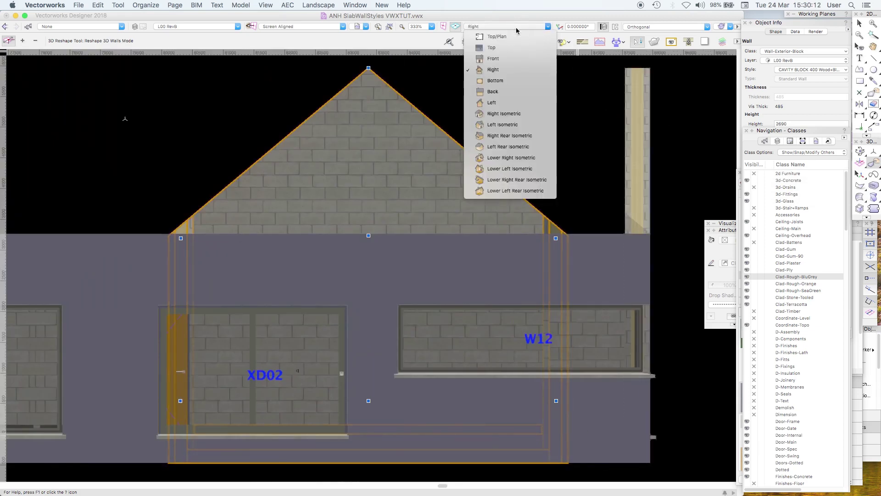
left_click(511, 105)
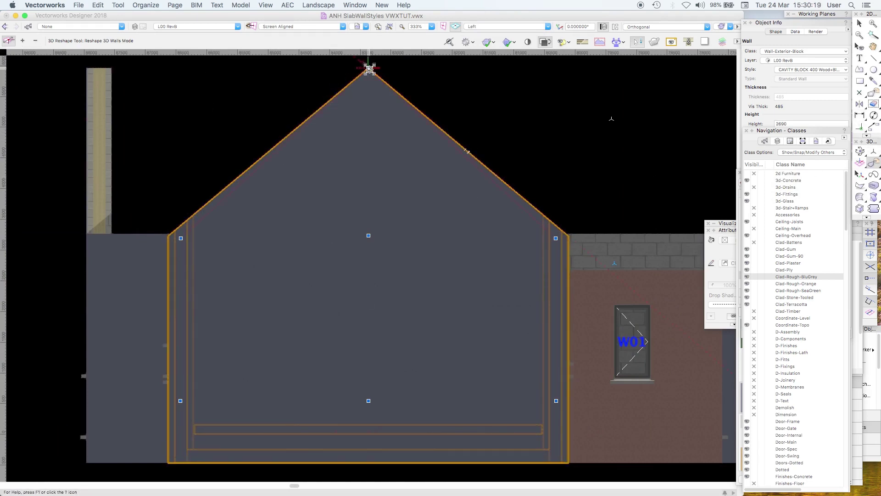
left_click_drag(368, 68, 364, 145)
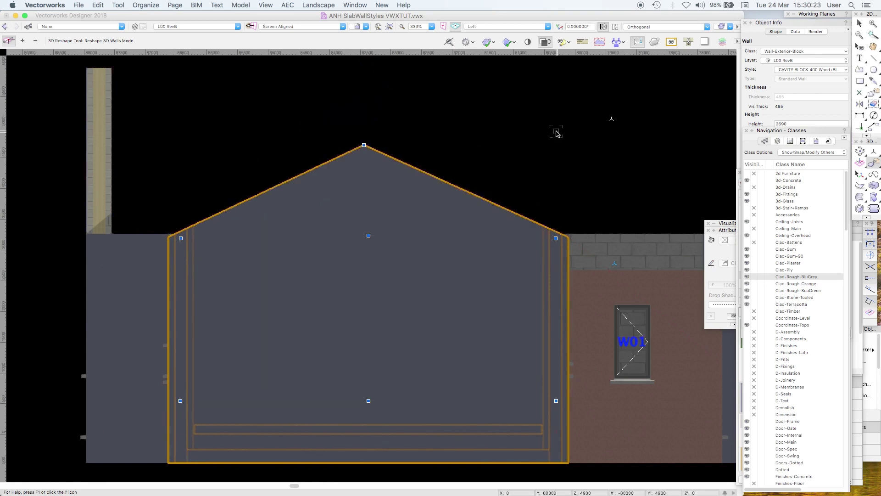
key("super+z")
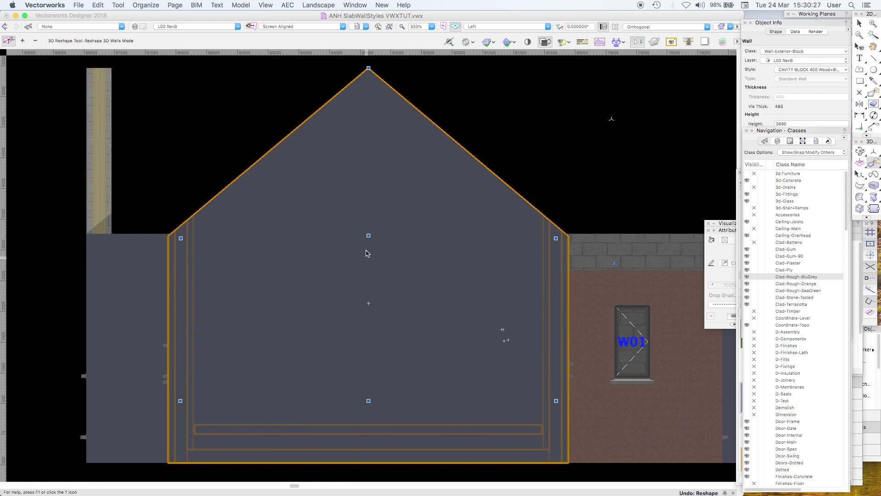
Try to add another peak to the gable wall, pulling it out from the existing apex with Add 3D Wall Peaks mode
left_click(22, 40)
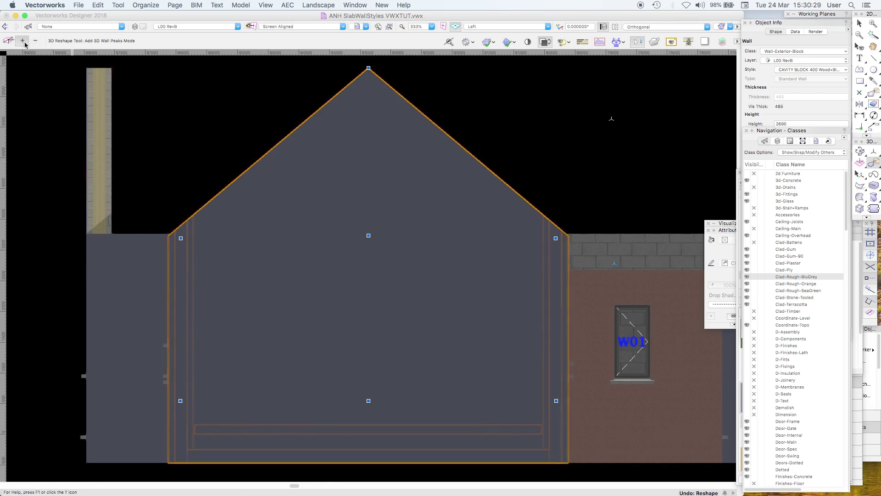
left_click(368, 69)
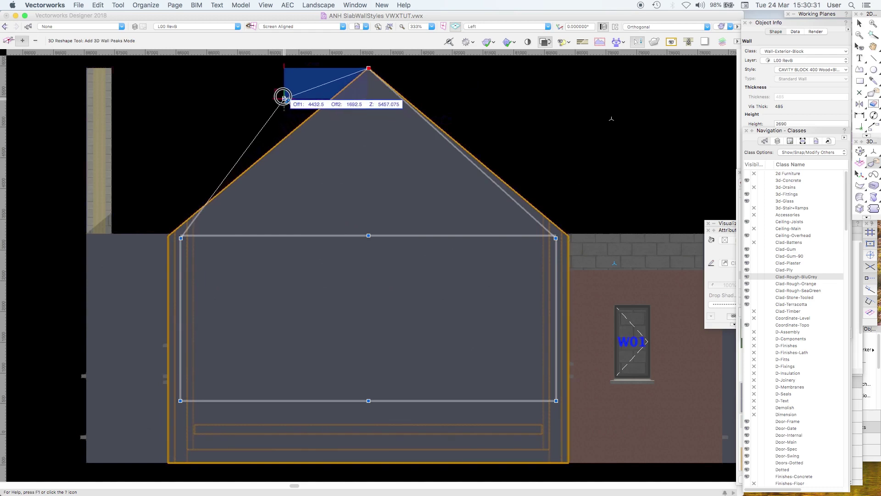
left_click(256, 88)
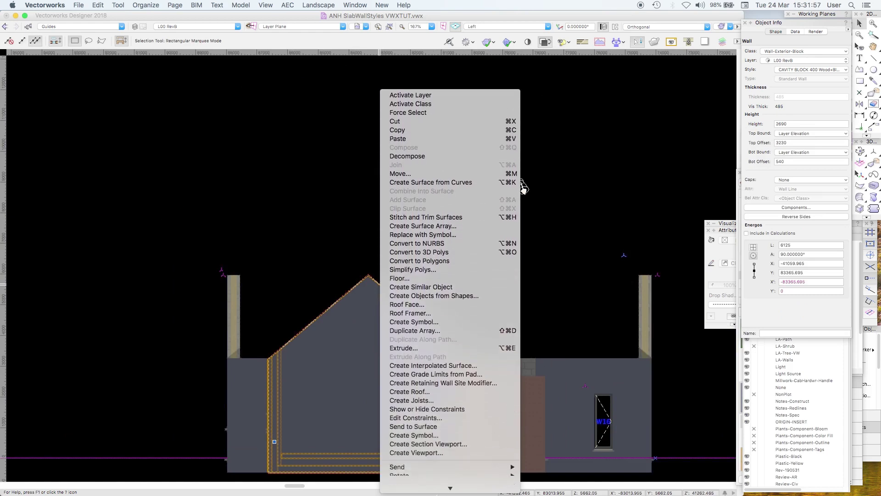
Locate the gable wall's style in the Resource Manager and open CAVITY BLOCK 400 Wood+BlueBase for editing
scroll(450, 367, "down", 5)
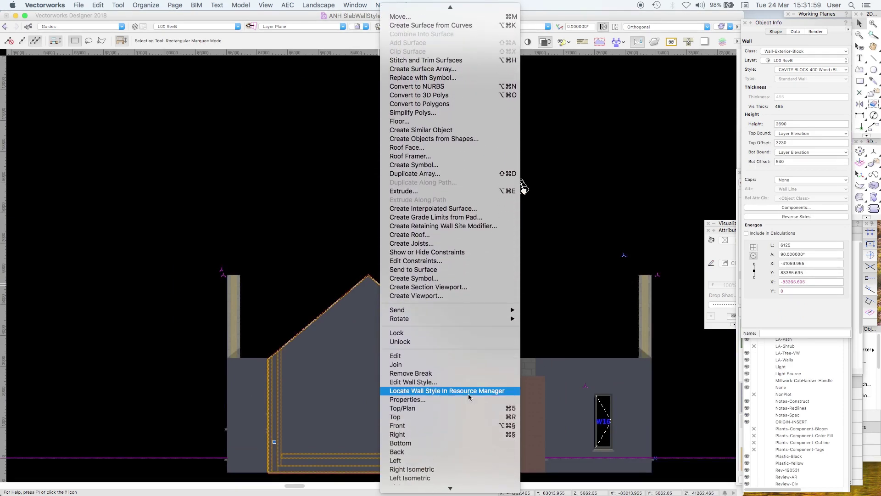
left_click(470, 392)
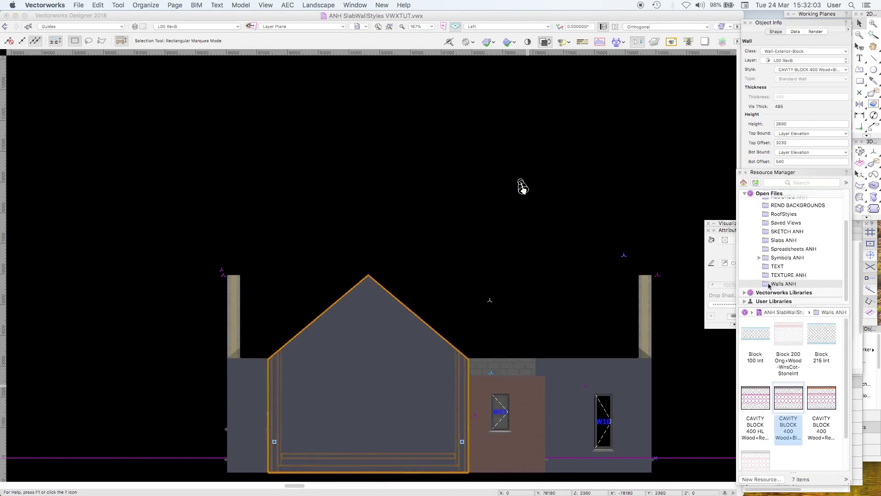
right_click(790, 404)
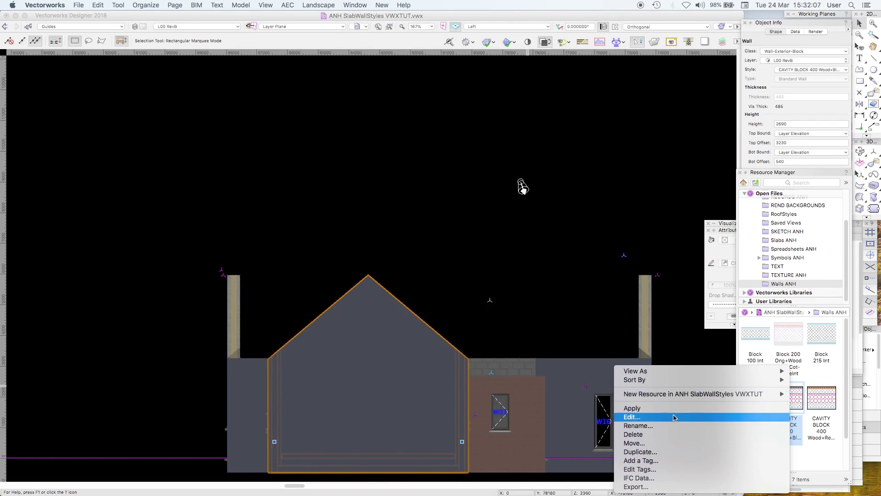
left_click(674, 417)
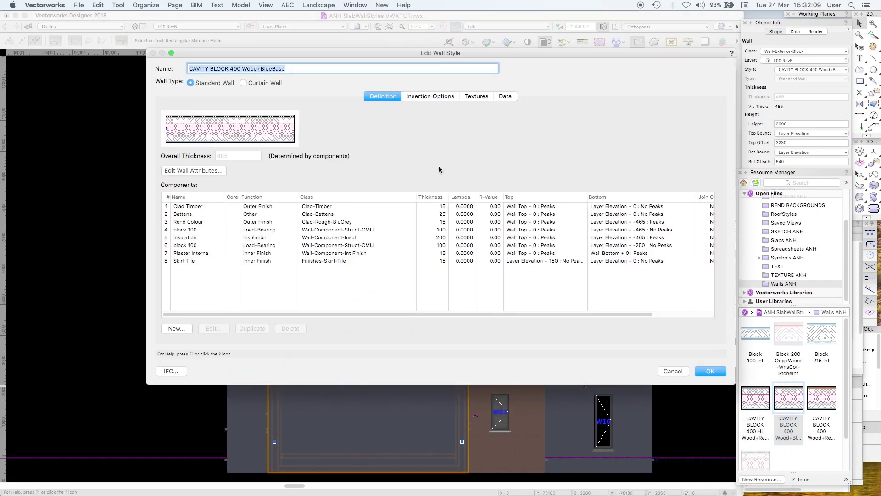
Duplicate the Clad Timber component and move the copy between the inner block 100 and Plaster Internal
left_click(203, 209)
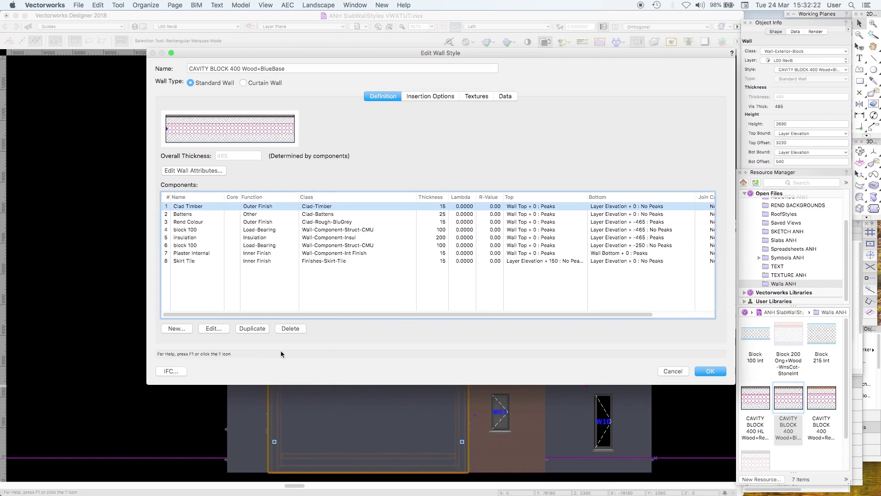
left_click(251, 329)
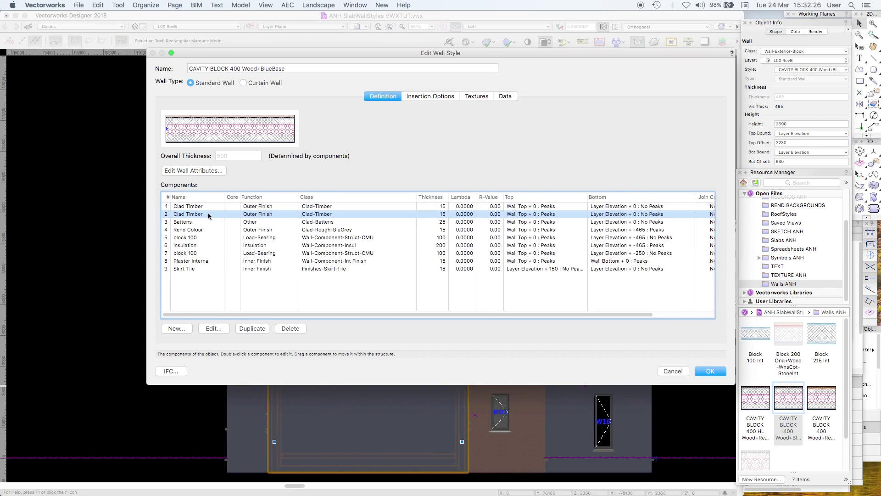
left_click_drag(166, 214, 172, 268)
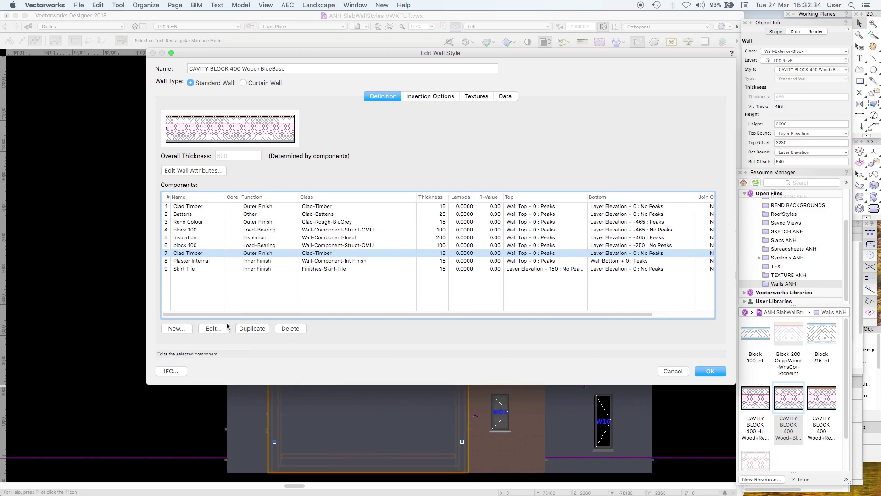
Assign the Clad-Gum-90 class to the duplicated Clad Timber component, and discard the wall style edit
left_click(214, 328)
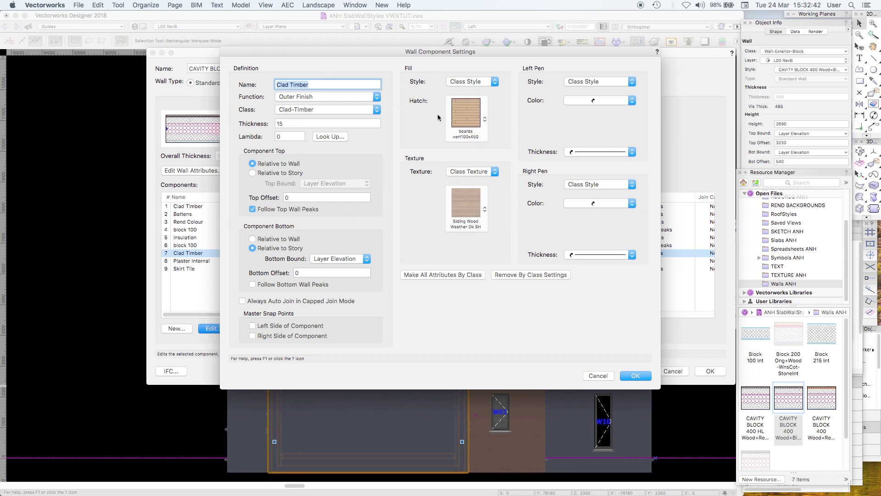
left_click(338, 110)
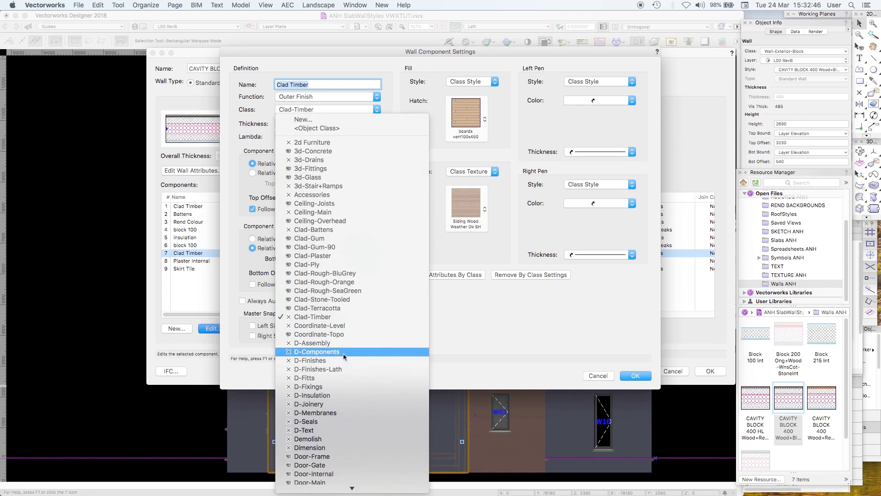
left_click(335, 248)
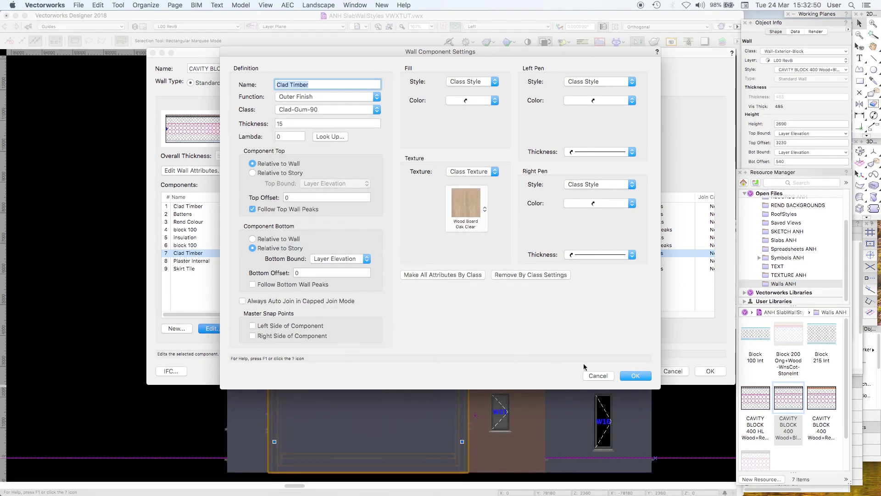
left_click(639, 375)
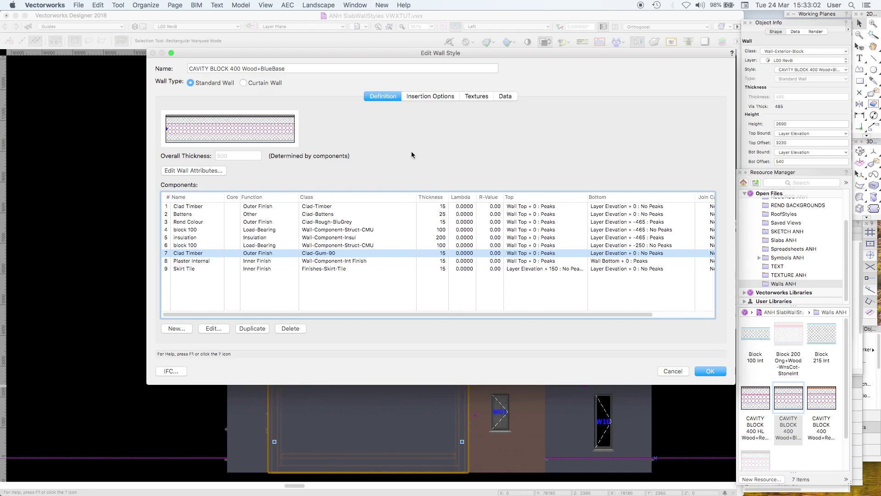
left_click(672, 371)
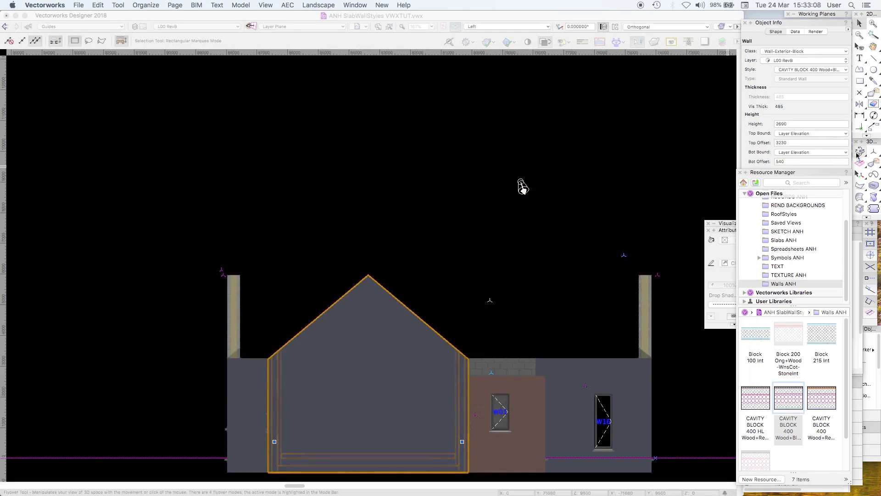
Fly around to the gable wall's inner face and start a Wall Replacement for its style
key("shift+c")
left_click_drag(431, 243, 322, 260)
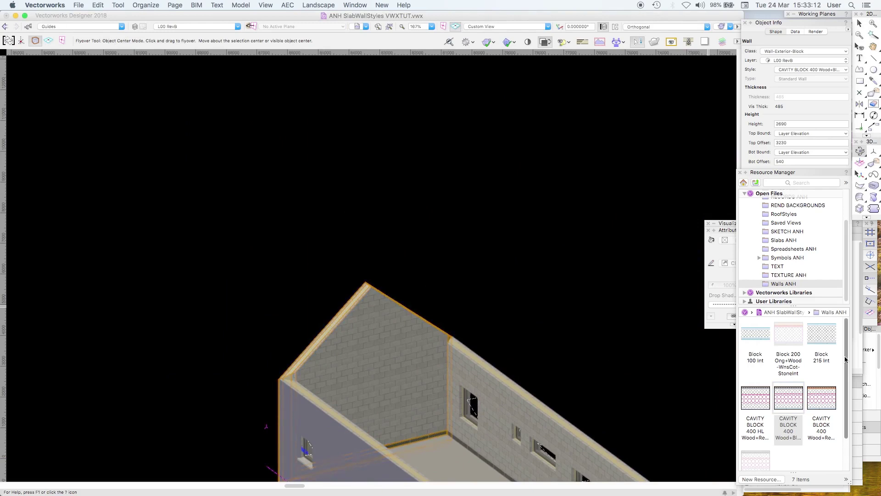
mouse_move(846, 391)
left_mouse_down()
mouse_move(846, 439)
mouse_move(846, 360)
mouse_move(846, 388)
left_mouse_up()
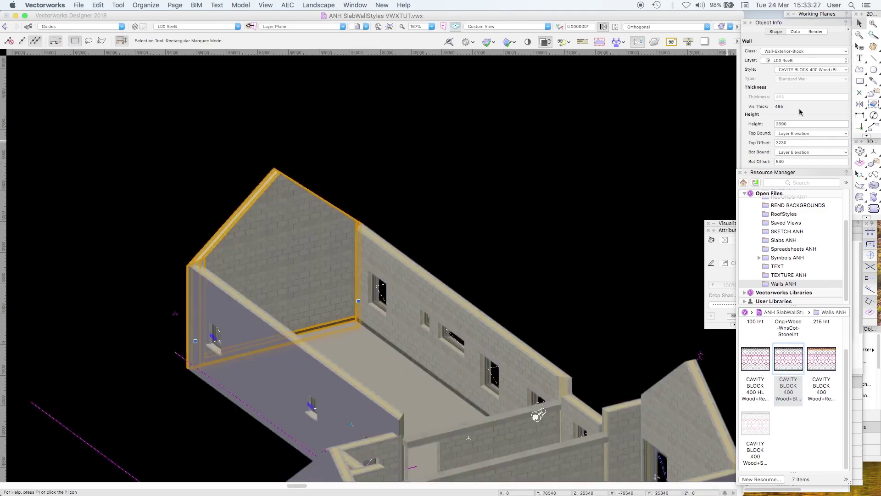
left_click(798, 70)
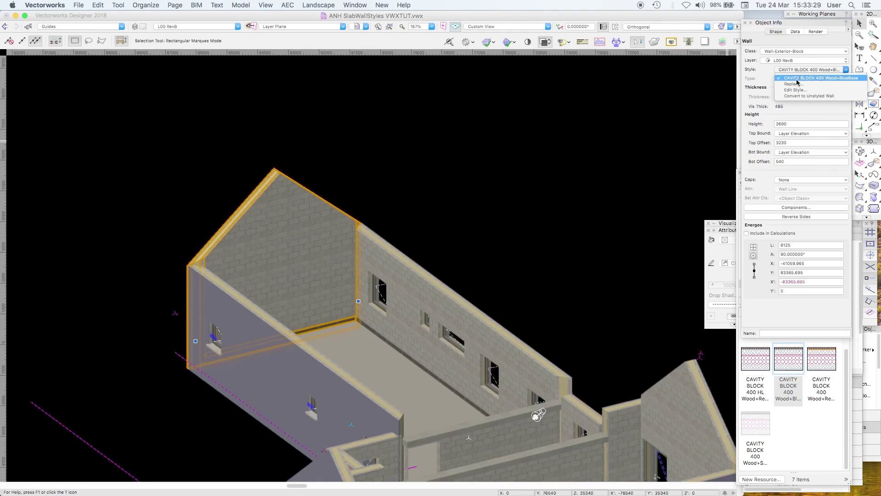
left_click(797, 84)
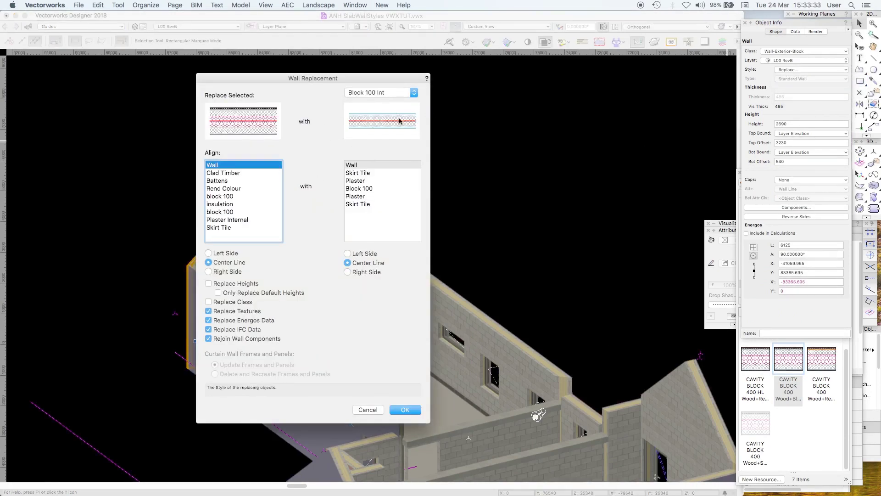
Browse to the VAL VWX folder in VPK JOBS and load VAL PLOT.vwx as the source for the replacement wall style
left_click(385, 92)
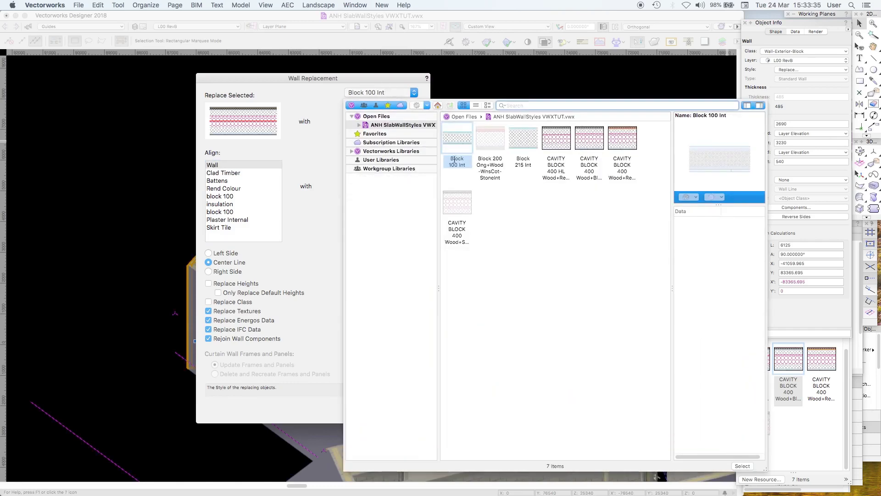
left_click(426, 107)
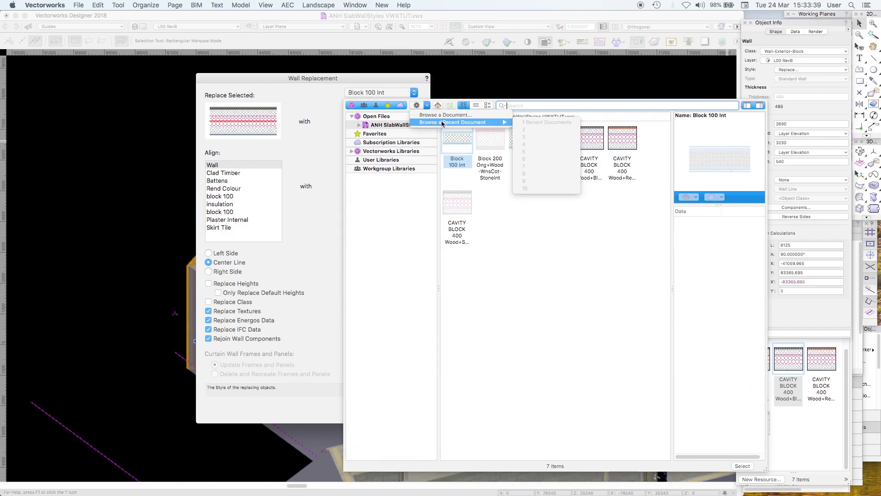
left_click(440, 114)
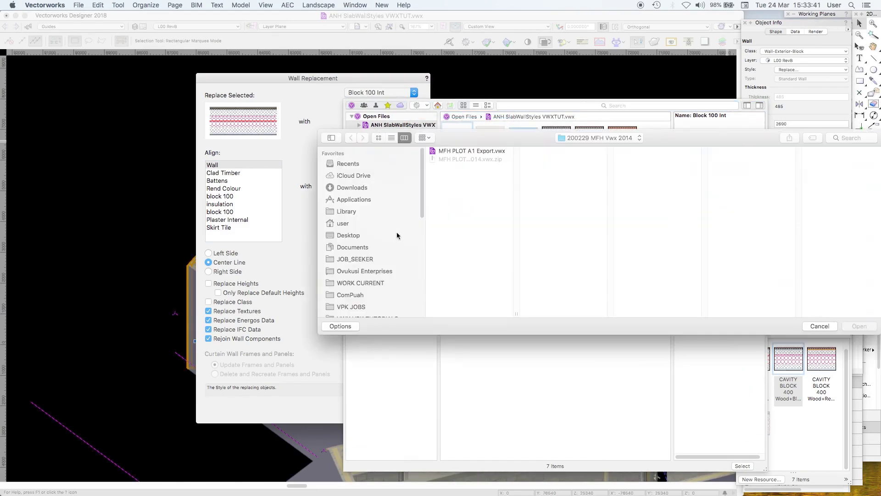
left_click_drag(422, 173, 425, 208)
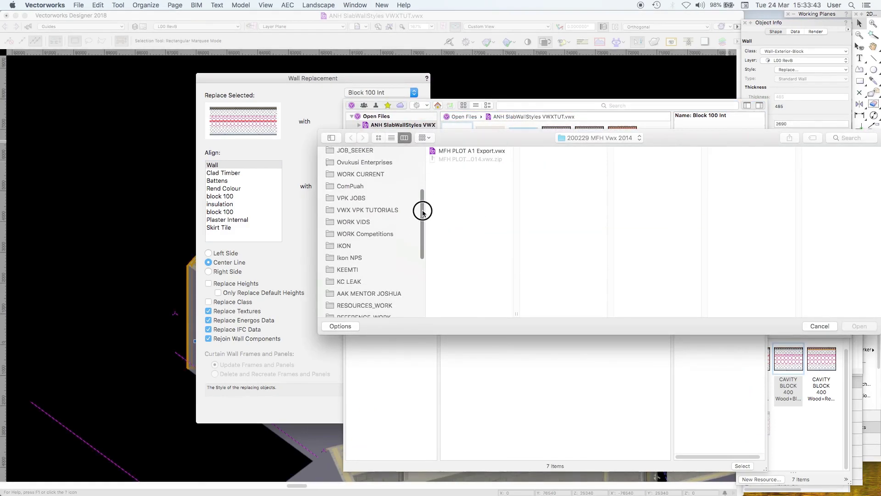
left_click(383, 199)
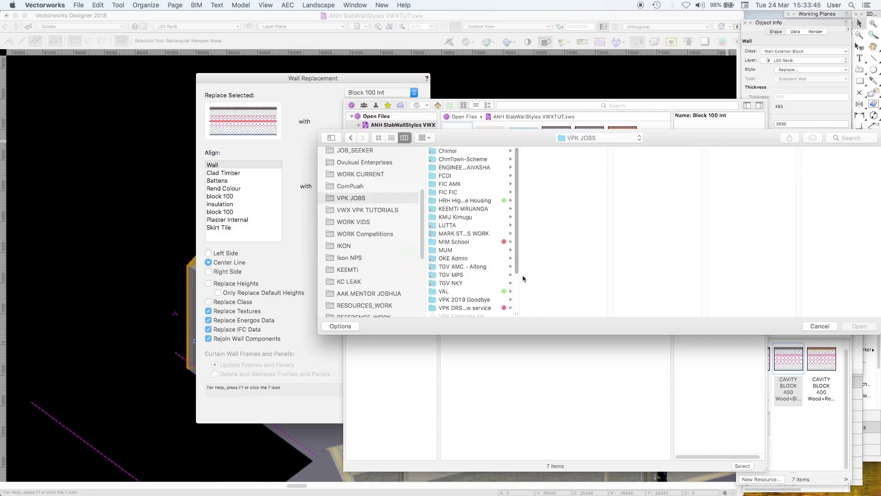
scroll(519, 256, "down", 3)
left_click_drag(517, 312, 578, 281)
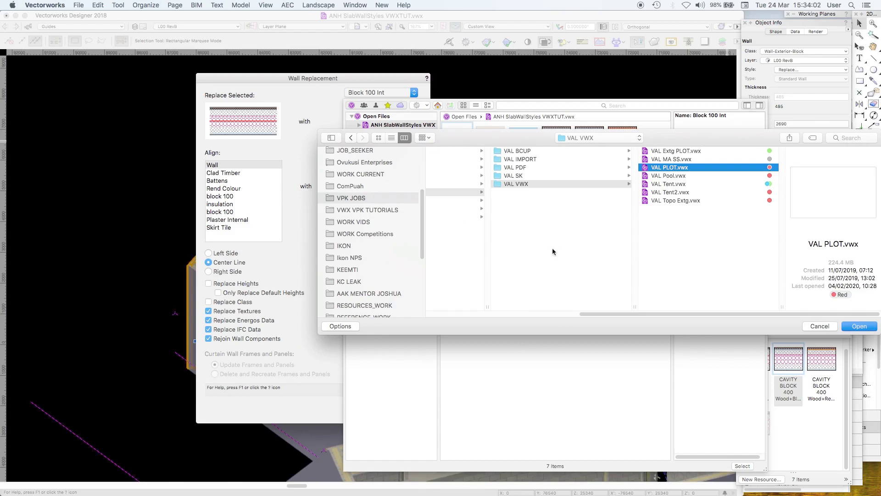
key("Return")
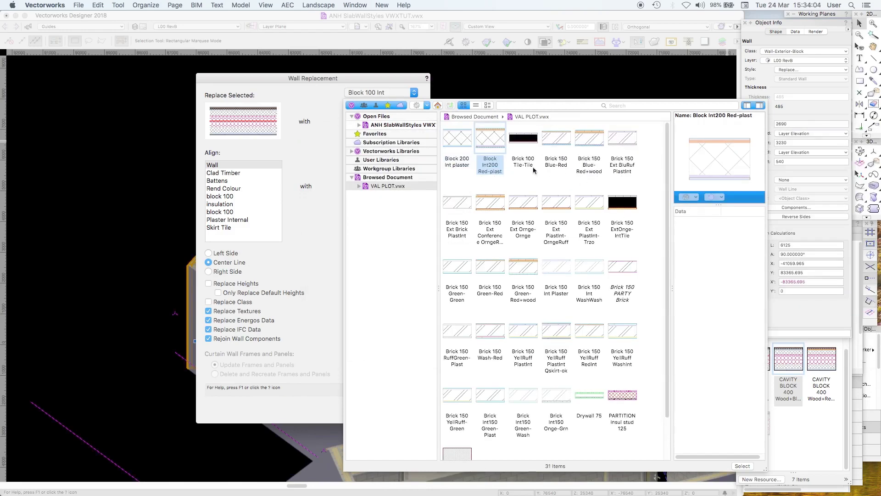
Choose Brick 150 Wash-Red as the replacement style, replacing conflicting hatches such as Tile-300 in the current document
left_click_drag(668, 193, 667, 222)
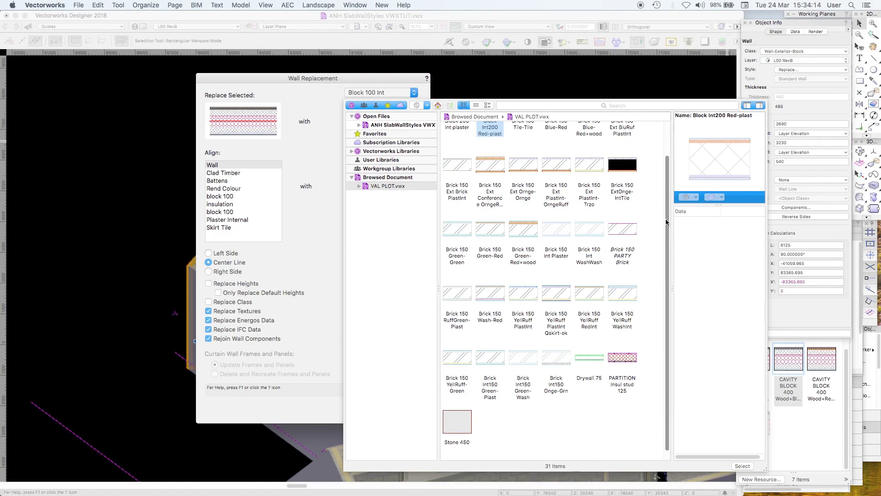
left_click(594, 232)
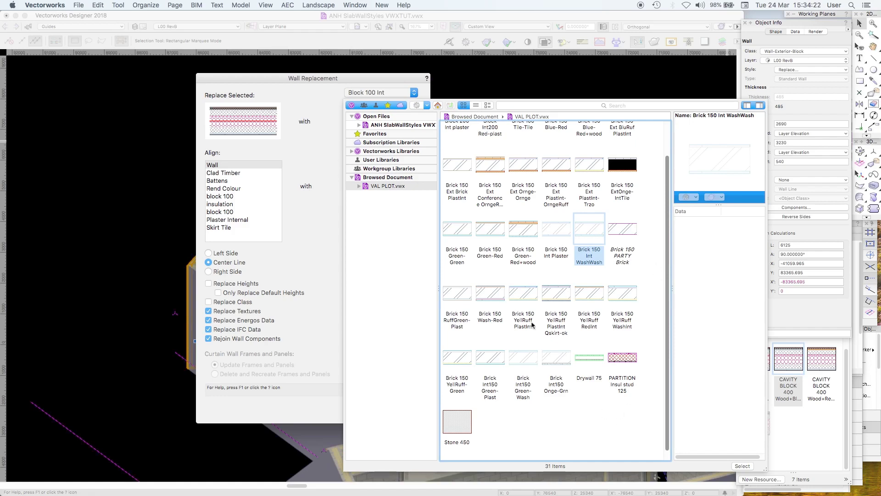
left_click(495, 296)
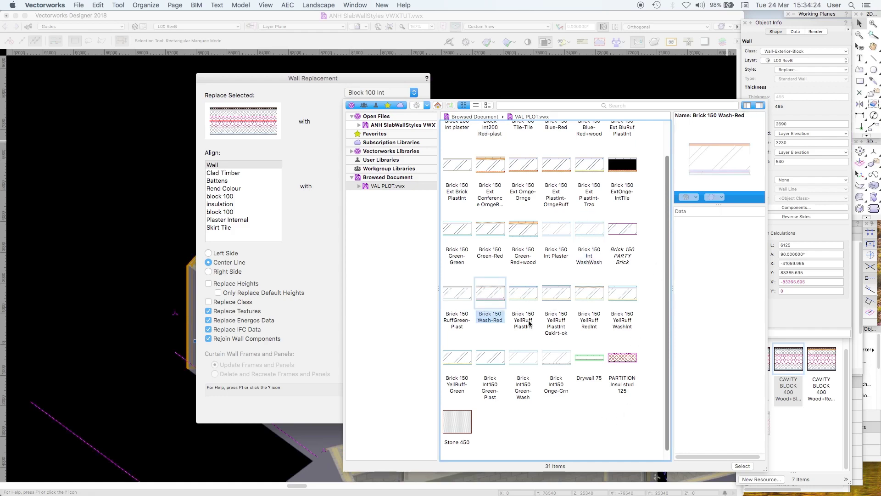
double_click(494, 295)
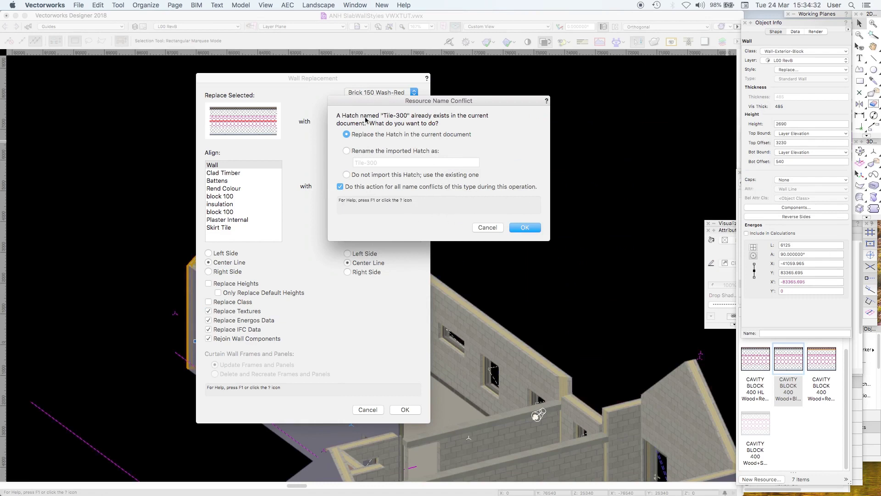
left_click(524, 227)
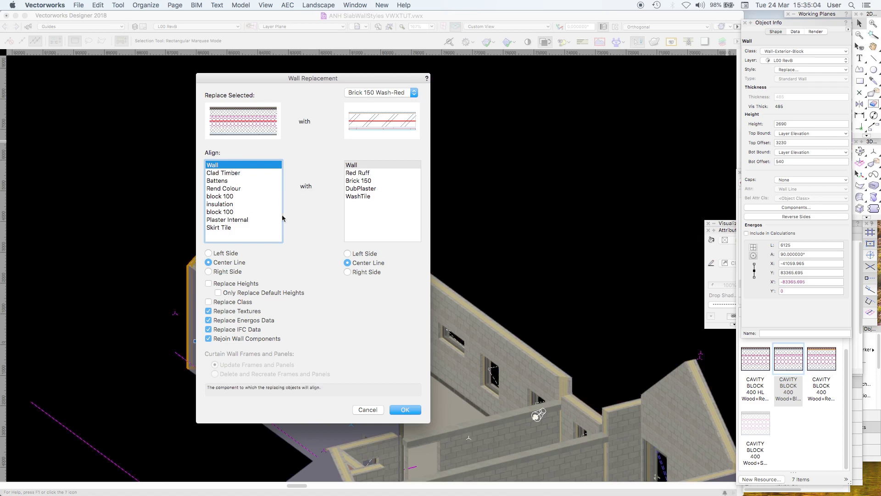
Align the right side of Plaster Internal with the right side of WashTile and carry out the wall replacement
left_click(239, 219)
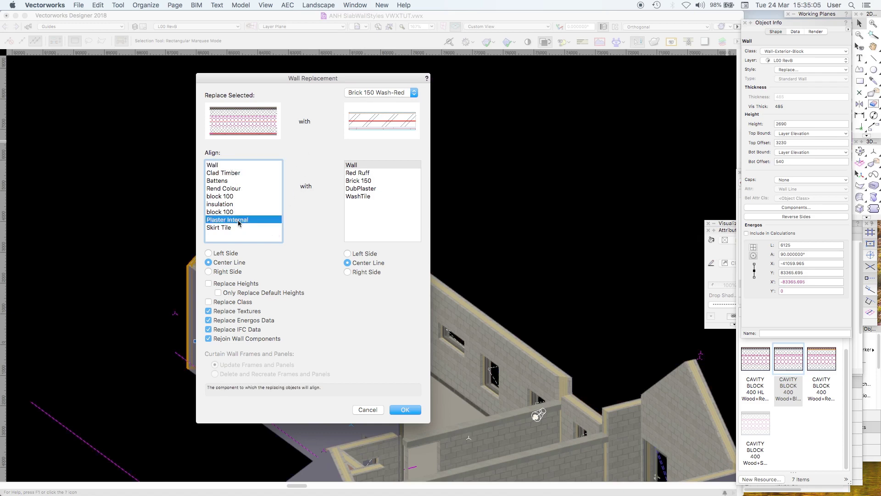
left_click(360, 197)
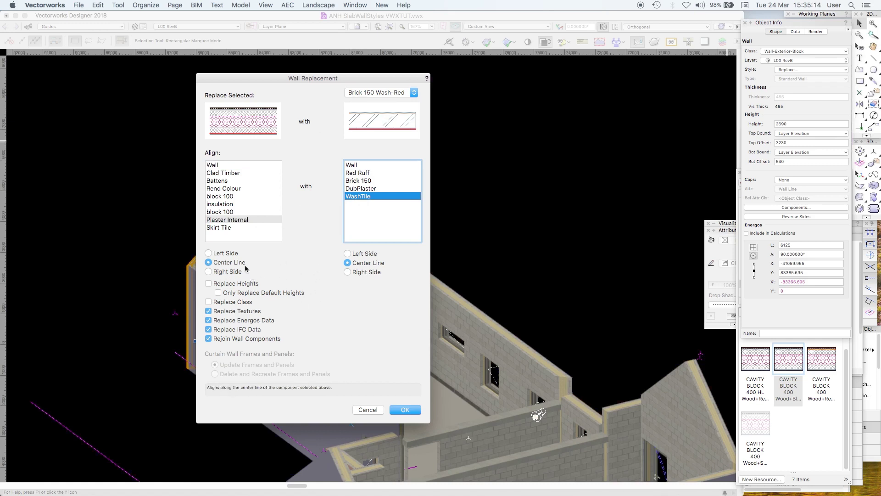
left_click(208, 271)
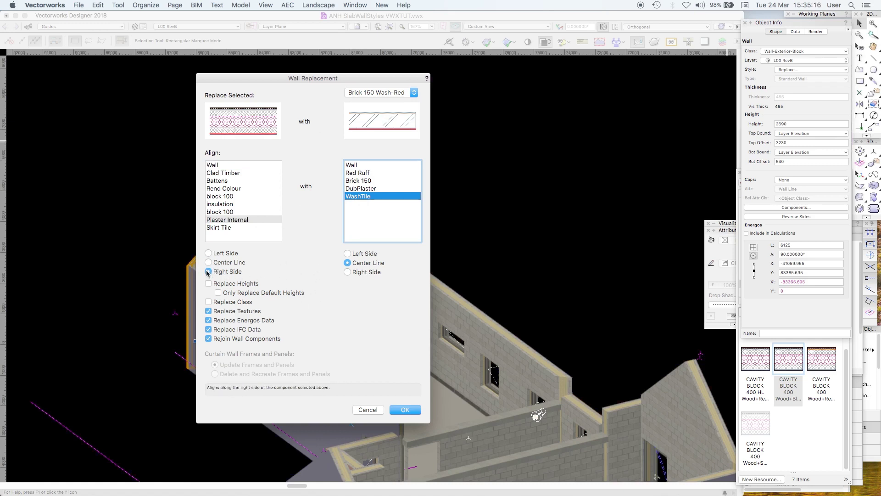
left_click(347, 273)
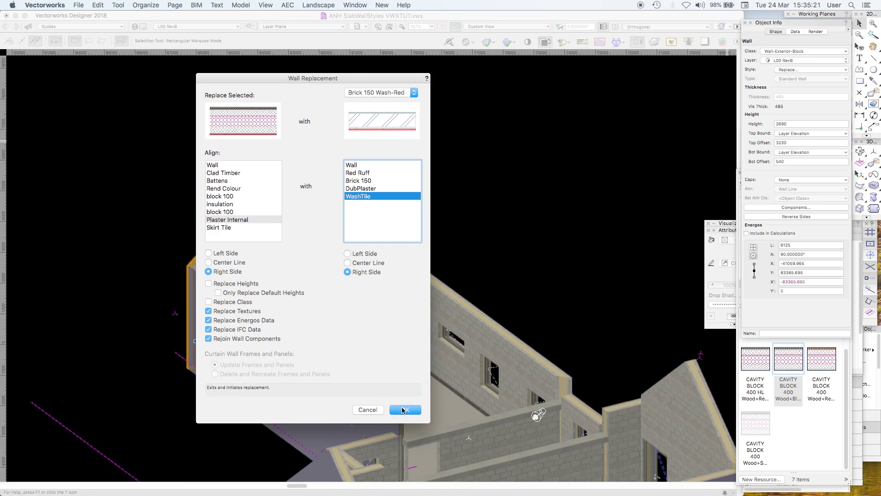
left_click(404, 410)
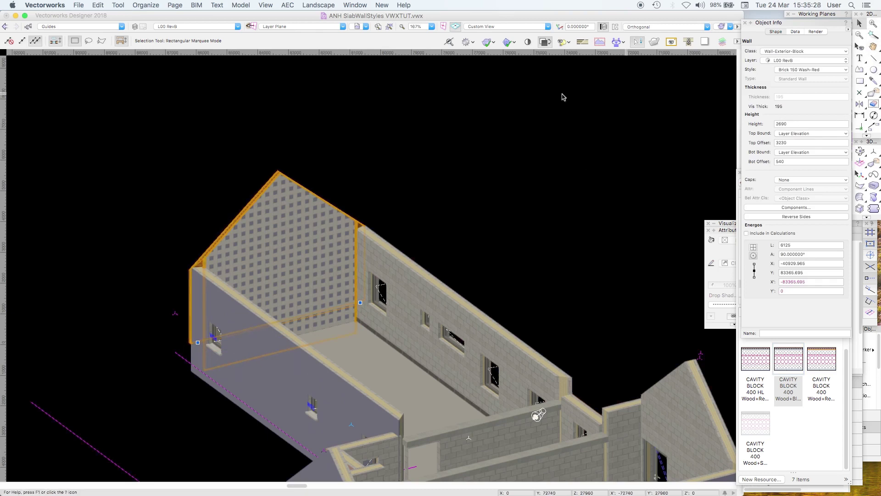
Set the gable wall's WashTile component top relative to story at offset 2100, without following the top wall peaks
left_click(389, 26)
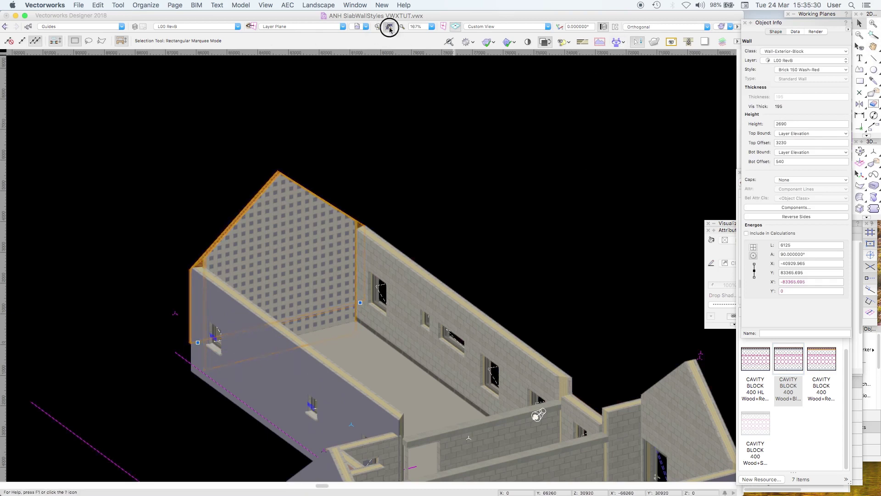
left_click(861, 151)
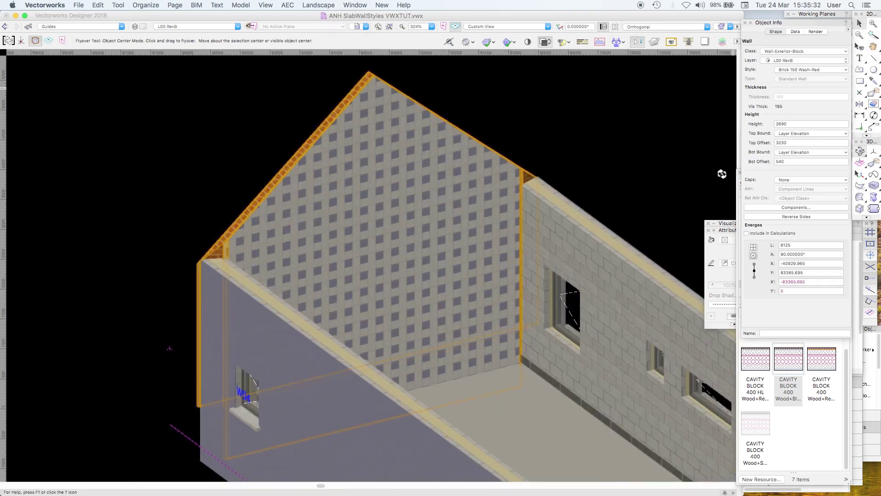
left_click_drag(441, 188, 478, 202)
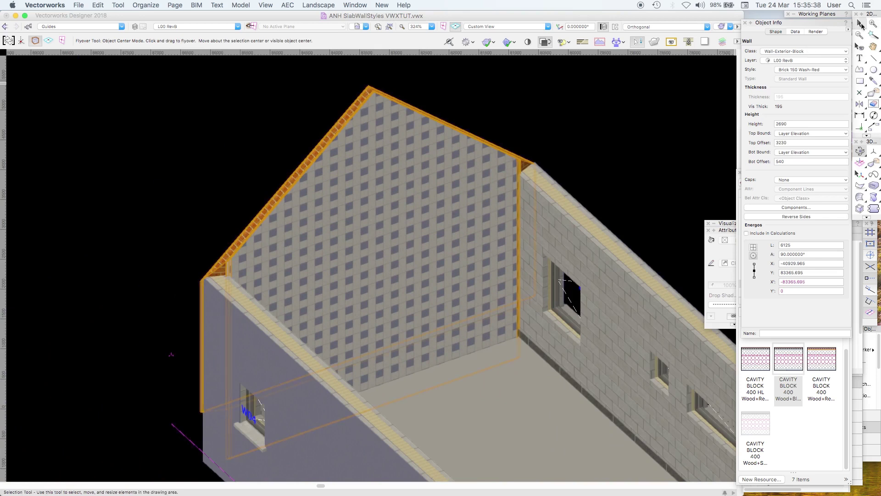
key("x")
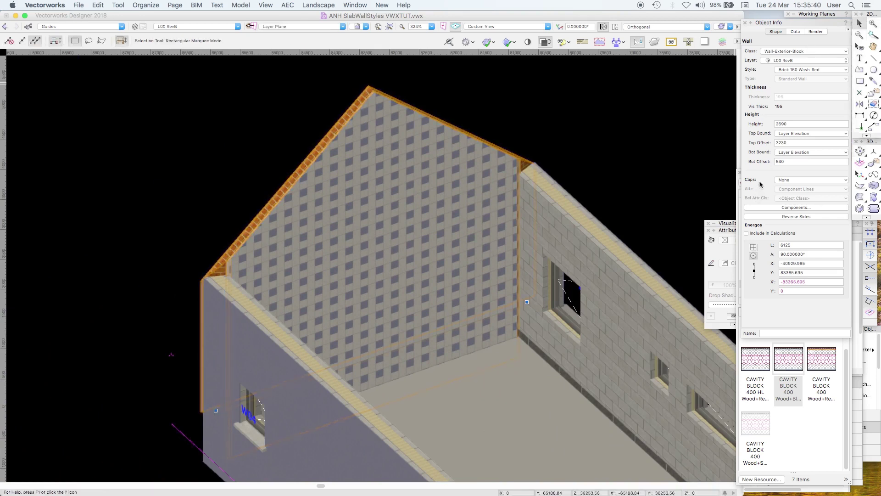
left_click(786, 207)
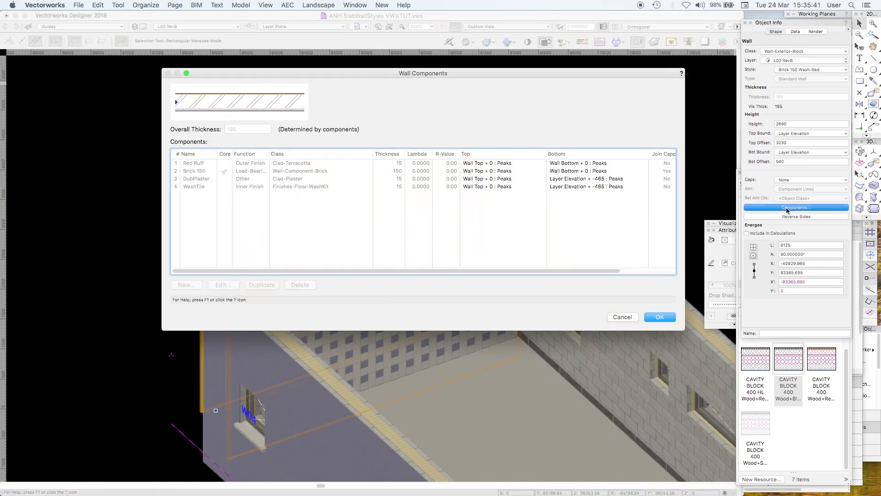
left_click(208, 188)
left_click(223, 284)
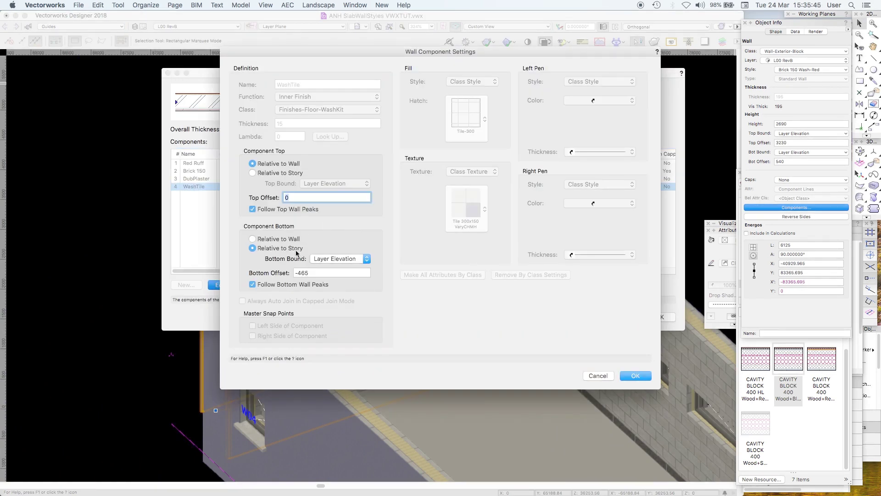
left_click(253, 210)
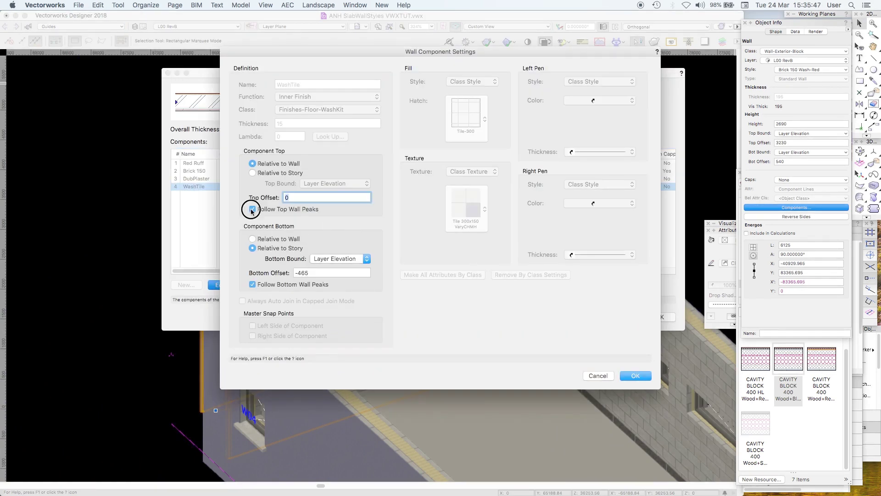
left_click(254, 174)
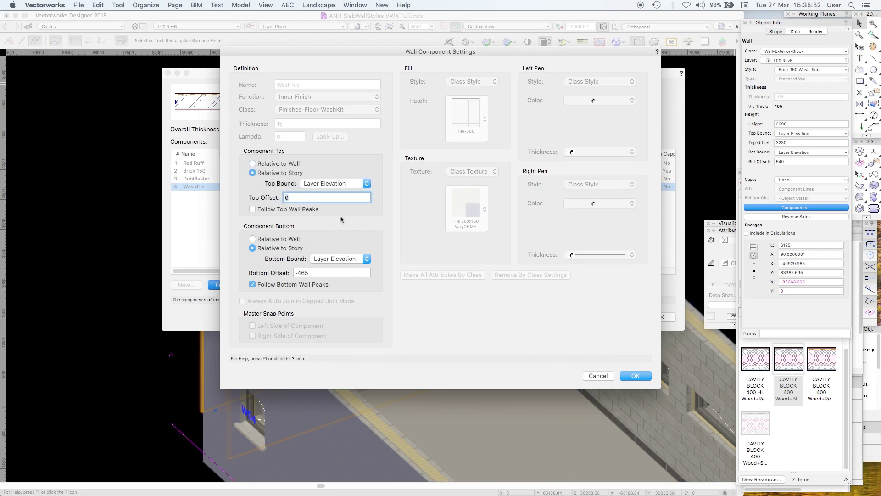
type("2100")
key("Tab")
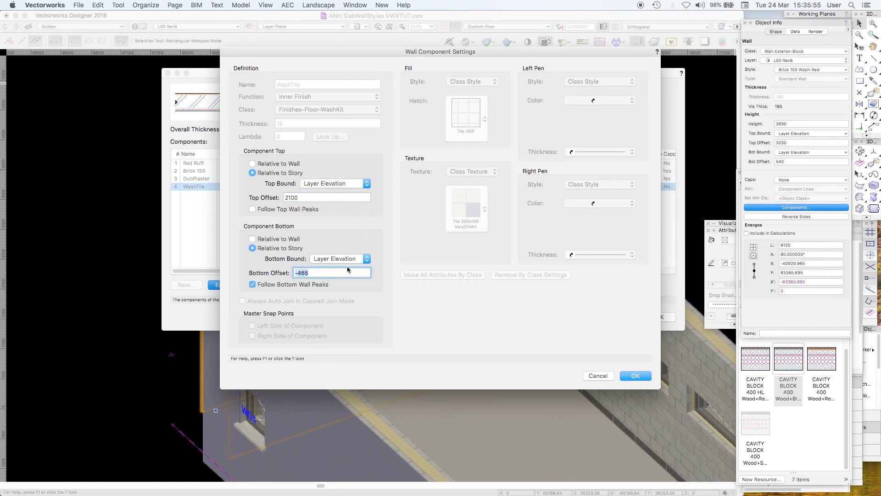
Set the WashTile component's bottom offset to 0, stop it following the bottom wall peaks, and apply the component changes
type("0")
left_click(252, 284)
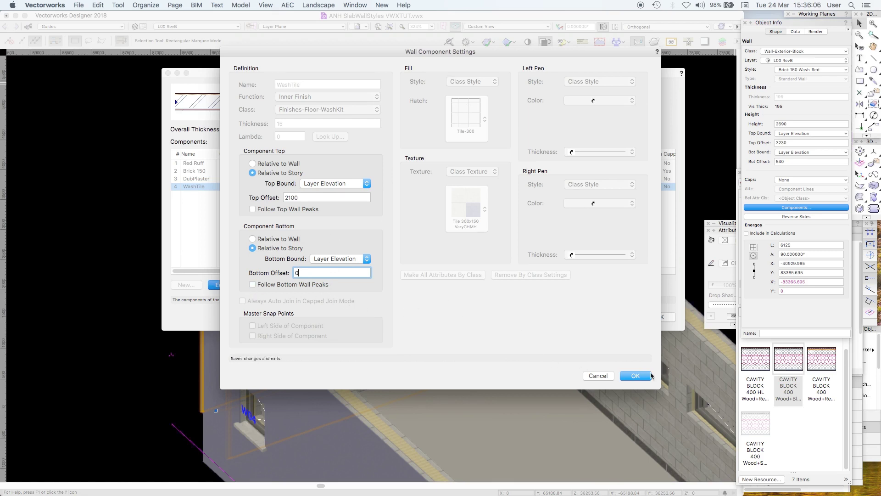
left_click(650, 376)
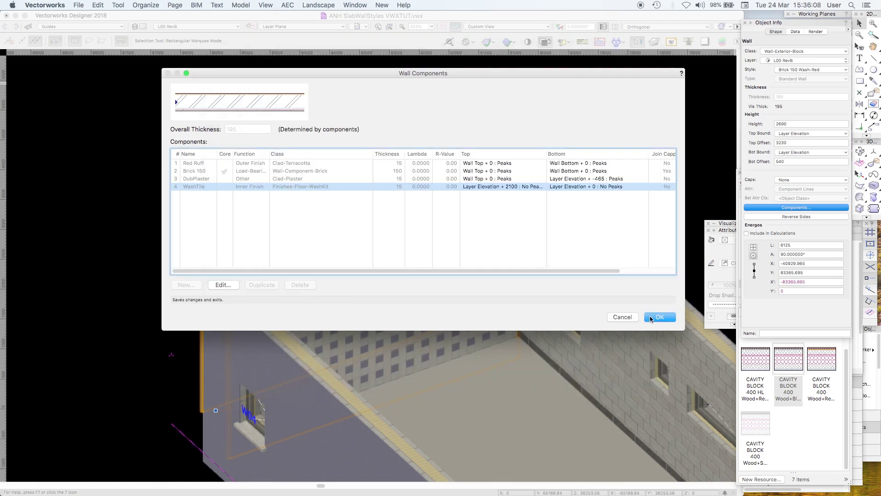
left_click(650, 317)
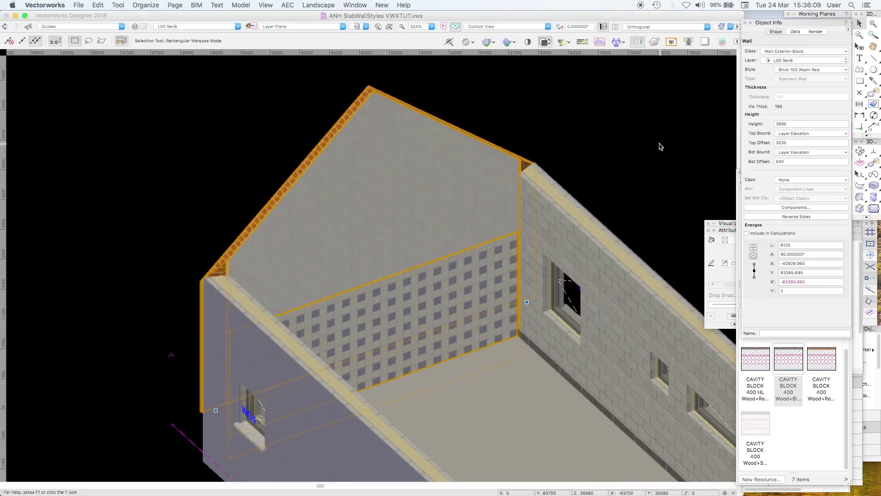
left_click(860, 151)
mouse_move(595, 179)
left_mouse_down()
mouse_move(543, 169)
mouse_move(564, 179)
mouse_move(594, 173)
left_mouse_up()
key("Escape")
Examine how the wall components meet the frame in the reveal of window W13
key("c")
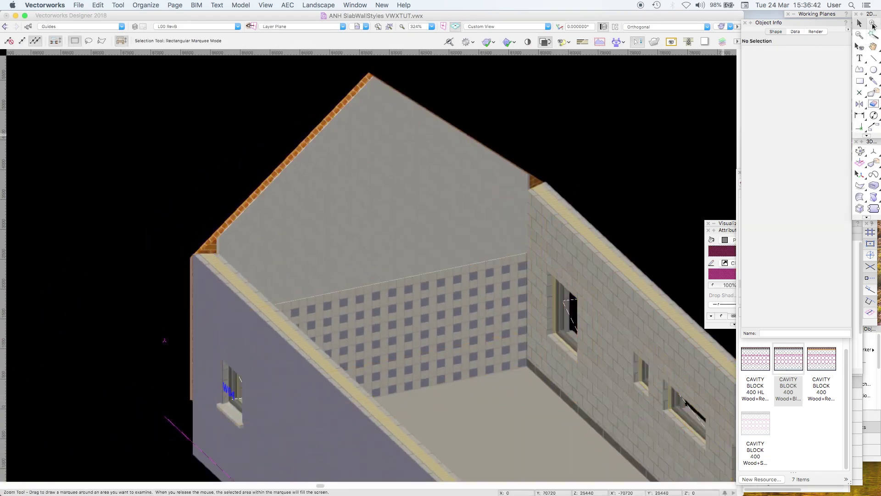
left_click_drag(455, 323, 535, 407)
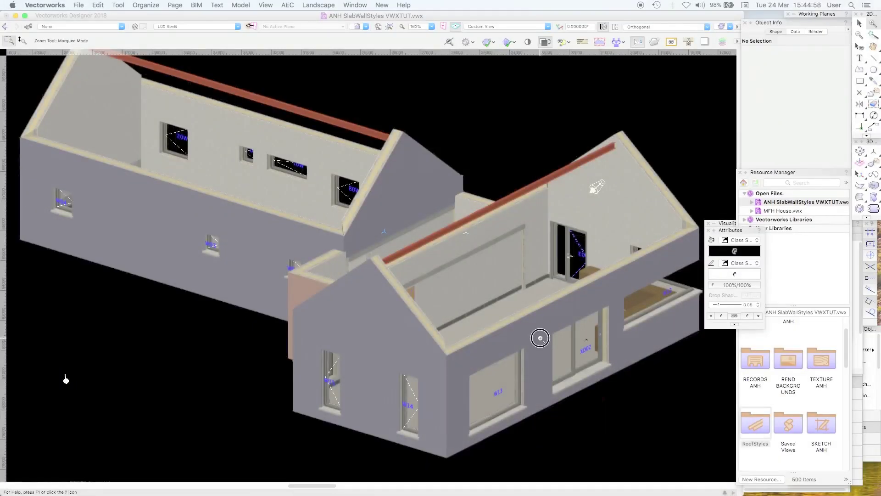
left_click_drag(540, 338, 505, 404)
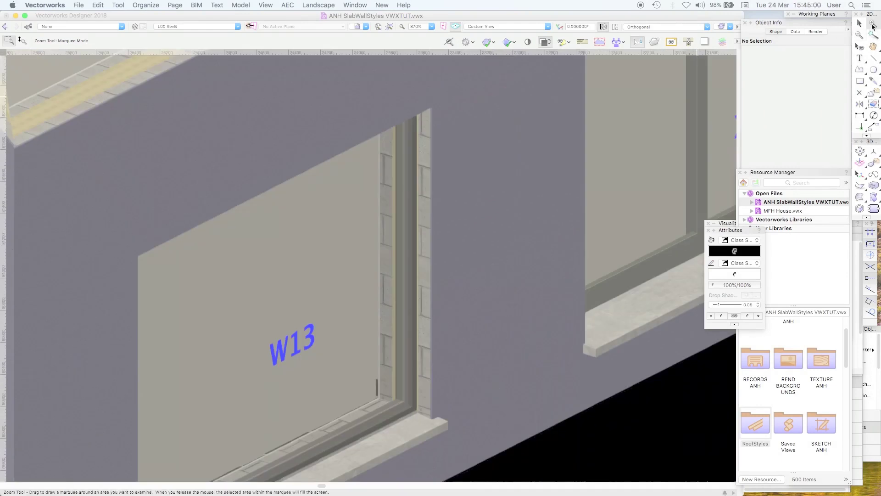
left_click(860, 23)
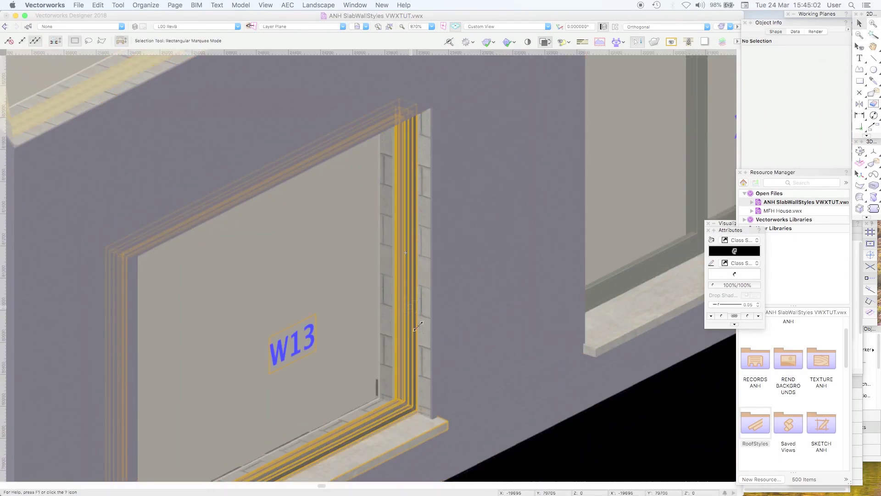
left_click(424, 238)
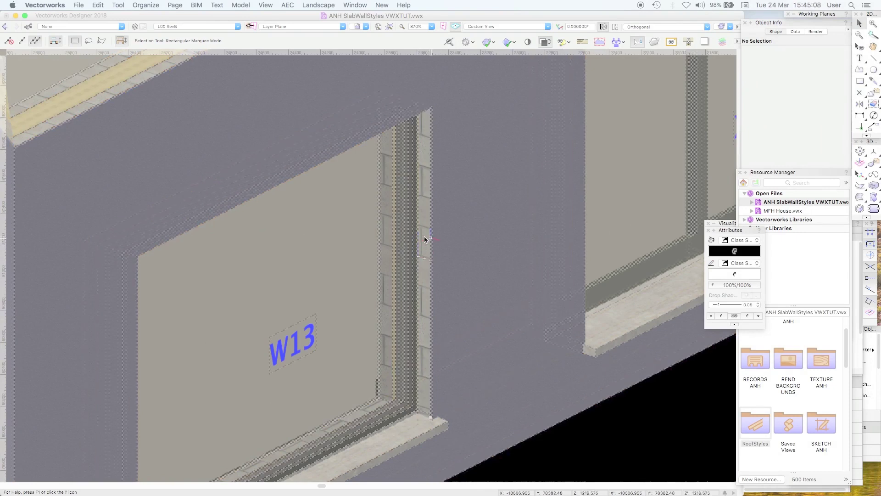
left_click(546, 449)
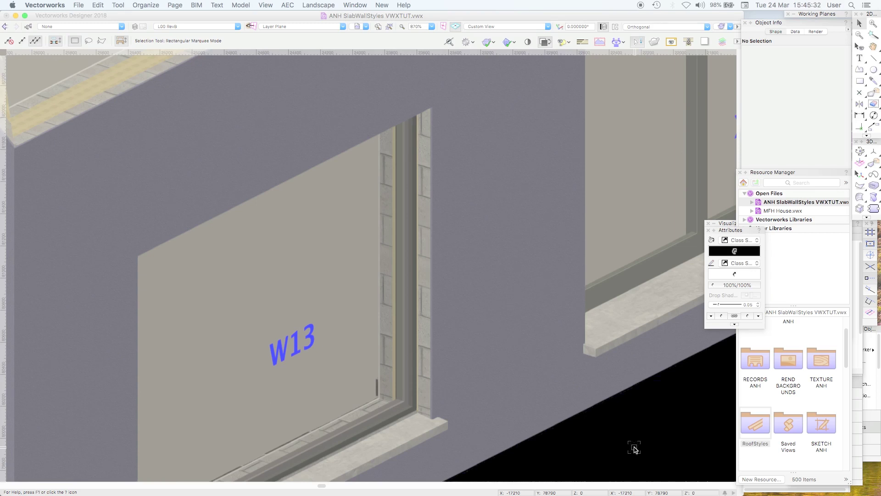
Select all windows similar to W13 with Select Similar, matching class, layer and object type, and clear the selection
key("super+shift+minus")
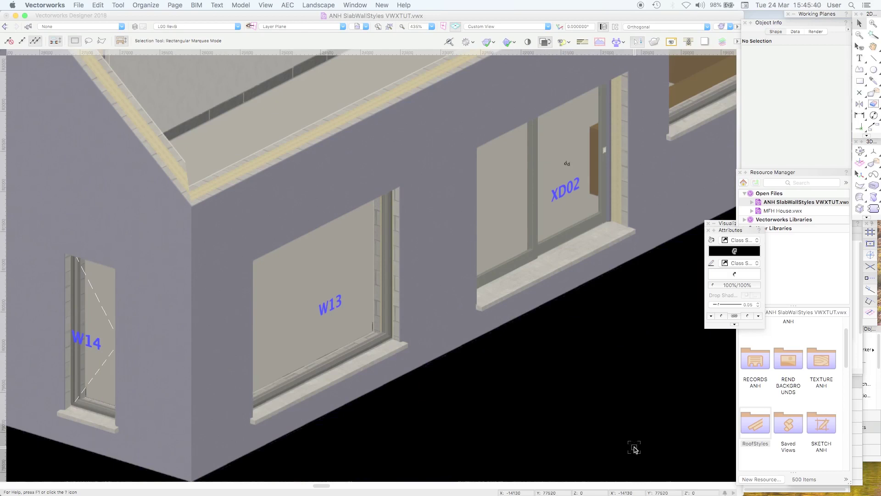
left_click(873, 35)
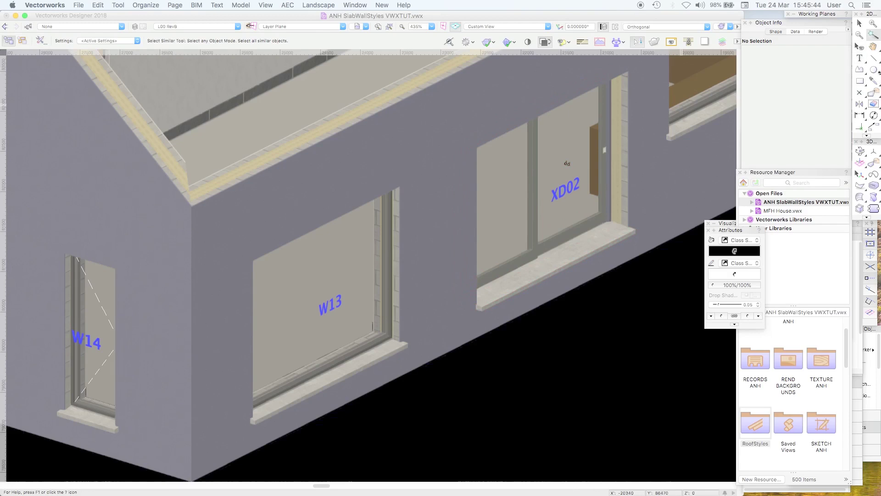
double_click(873, 35)
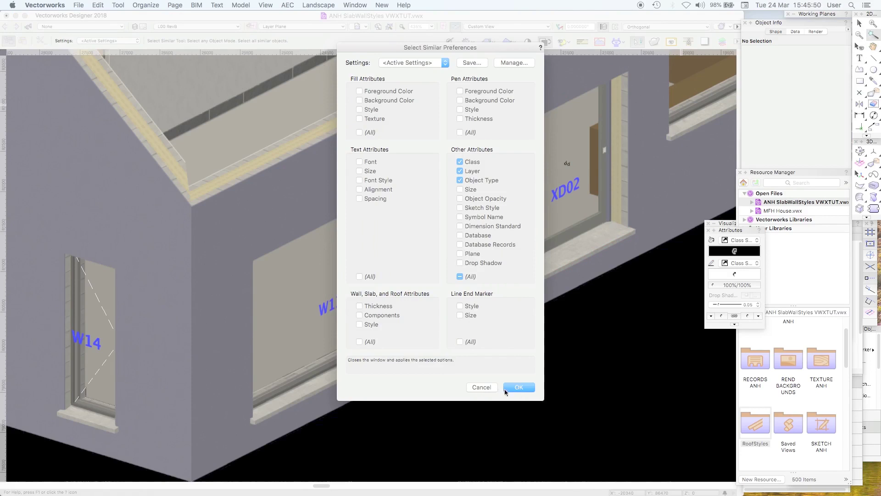
left_click(516, 388)
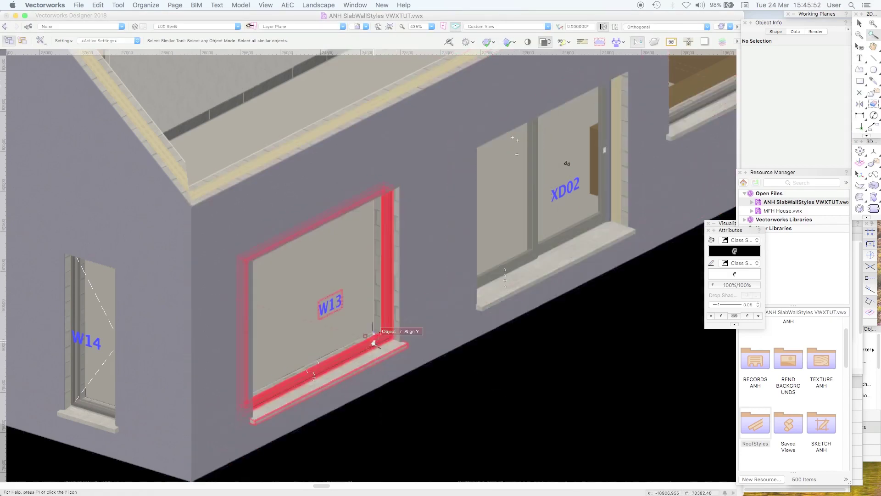
left_click(553, 373)
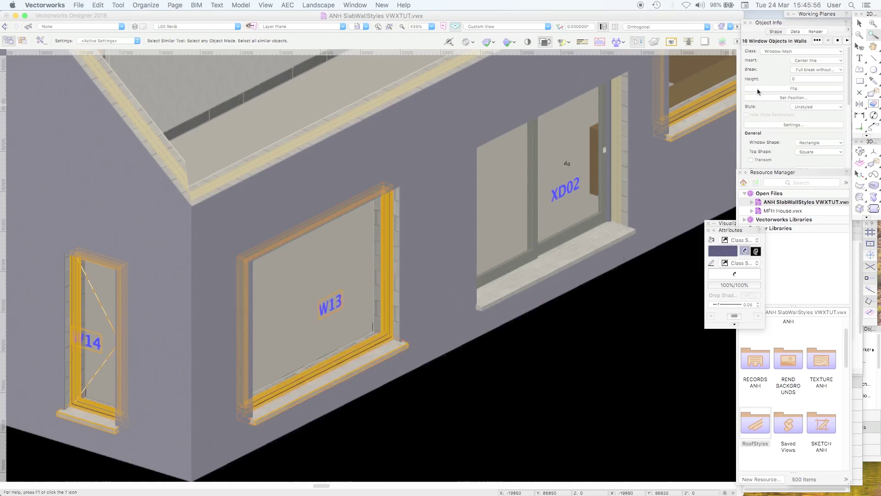
key("x")
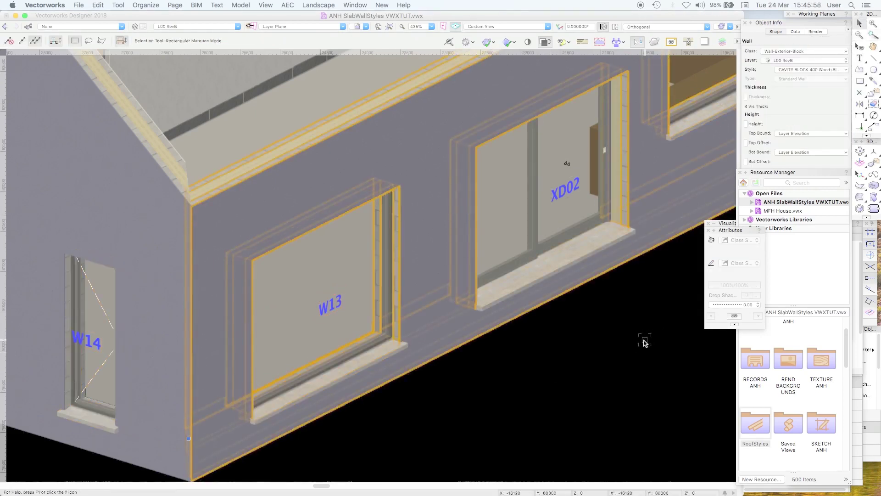
left_click(574, 371)
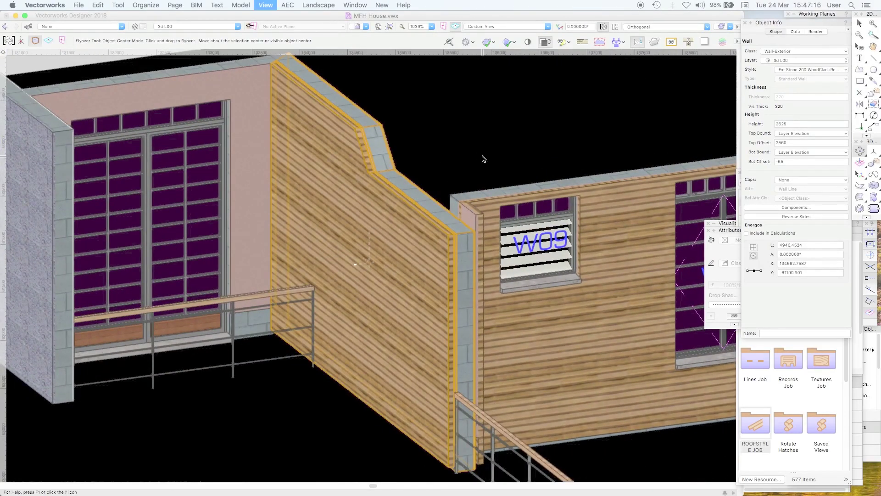
In plan, try wrapping the exterior cladding component around the free wall end near W09 with Wall End Cap in Component Wrap mode
key("F5")
left_click(873, 24)
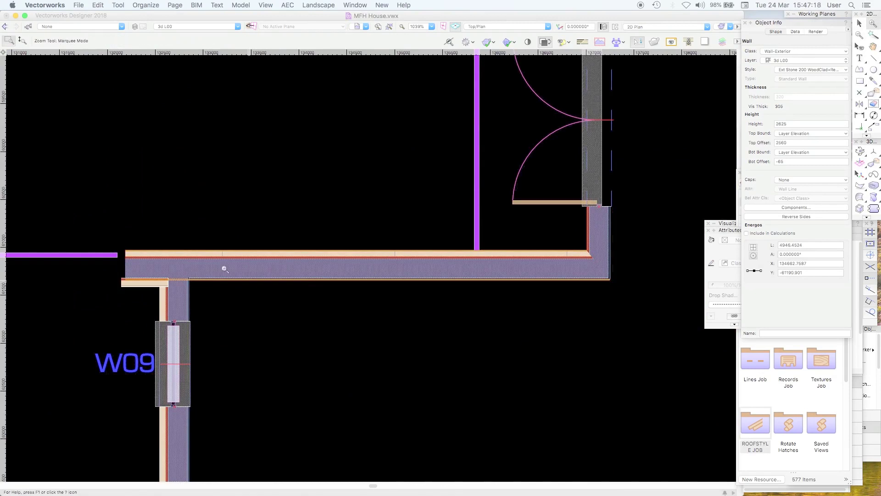
left_click_drag(183, 222, 49, 346)
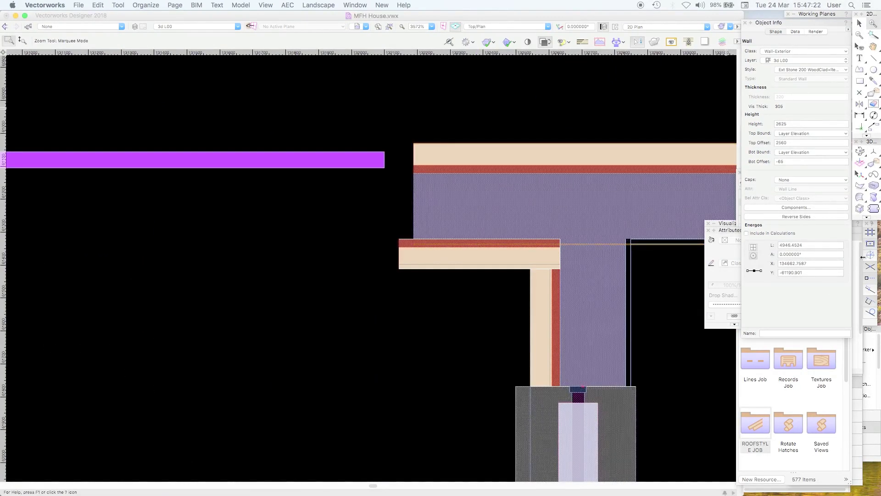
left_click(868, 261)
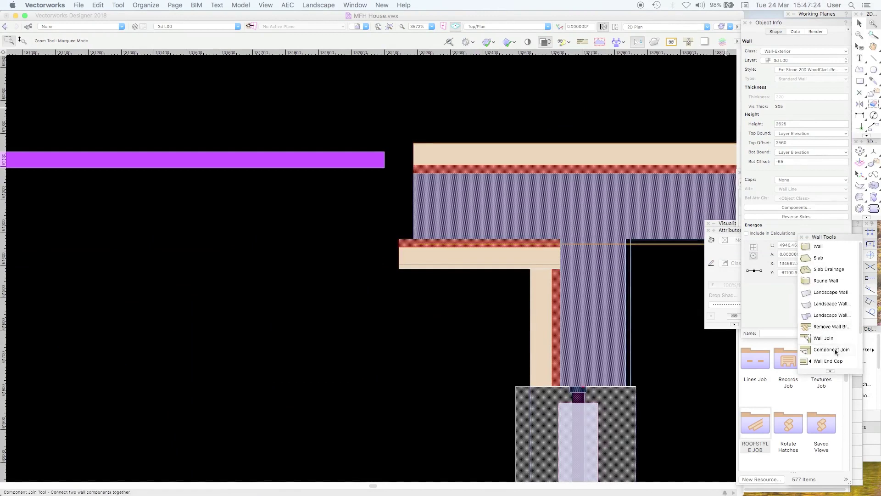
left_click(821, 362)
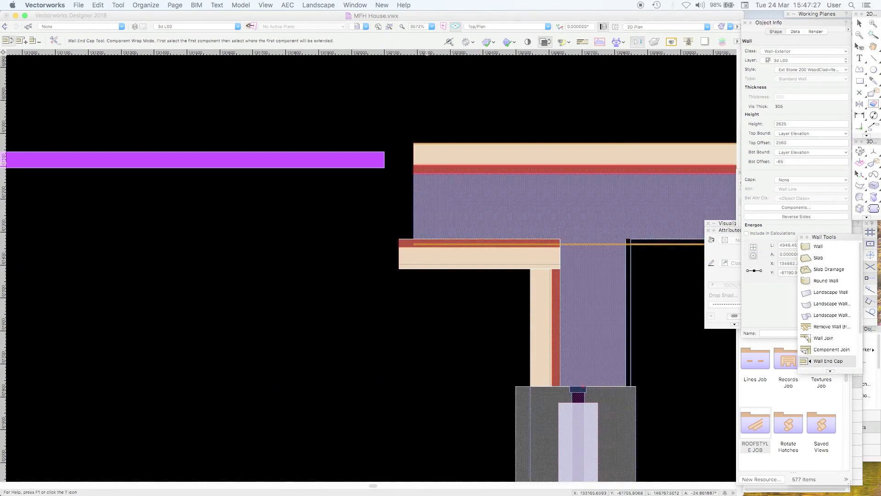
left_click(420, 153)
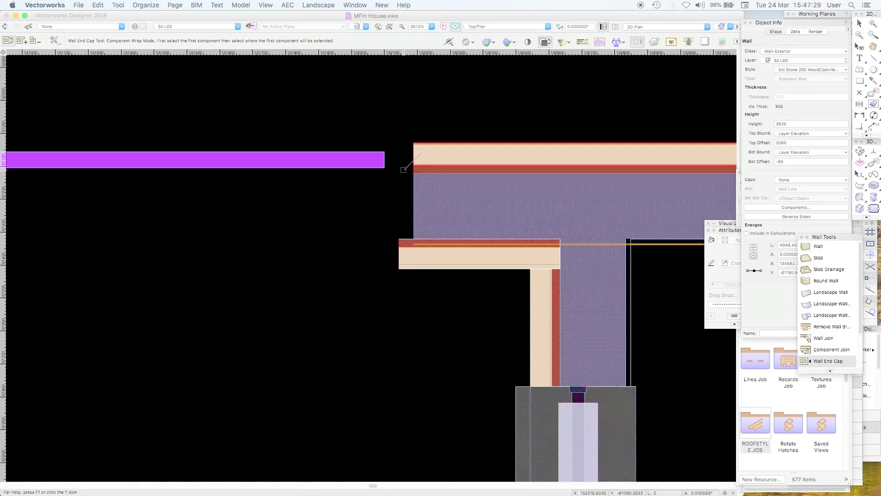
left_click(410, 200)
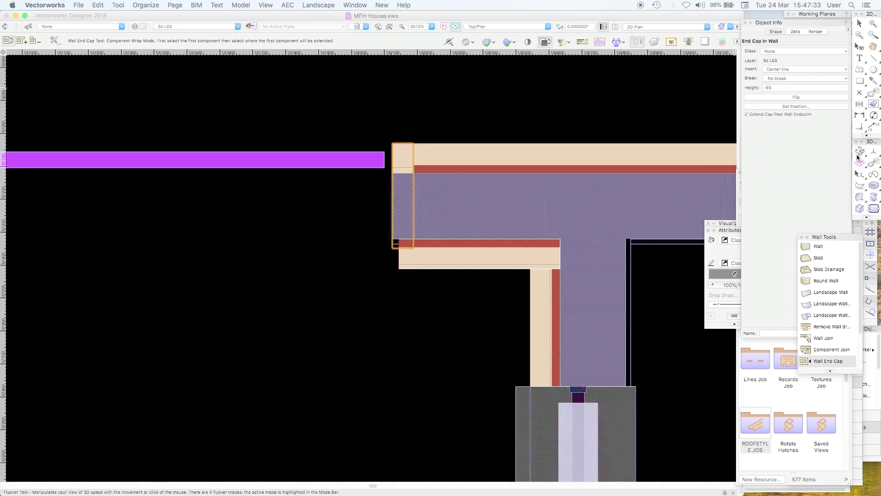
Examine in 3D how the end cap closes the free end of the clad wall
middle_click_drag(405, 191, 467, 197, "super")
key("super+shift+g")
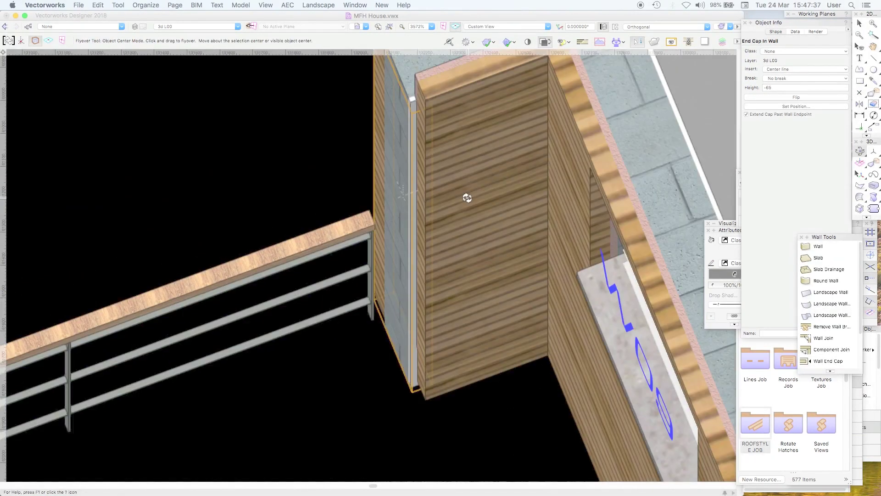
left_click_drag(467, 197, 468, 222)
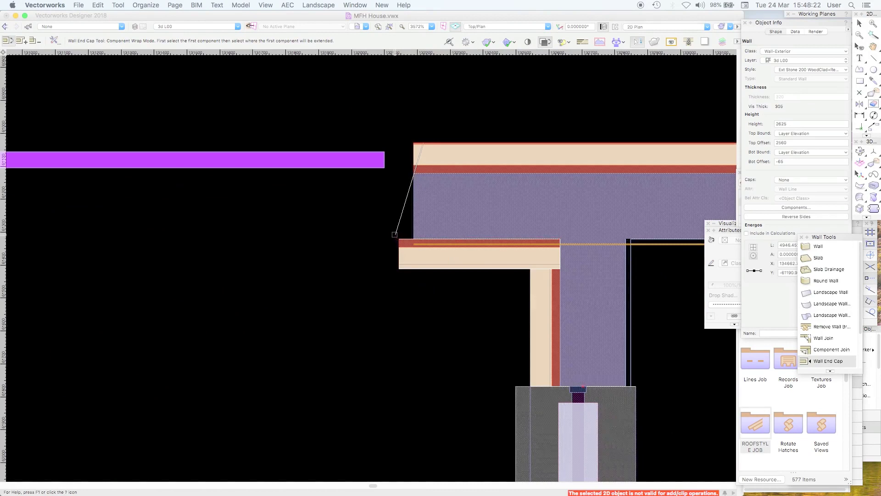
Wrap the cladding component around the full block thickness at the wall end near W09 and check the end cap in 3D
left_click(412, 233)
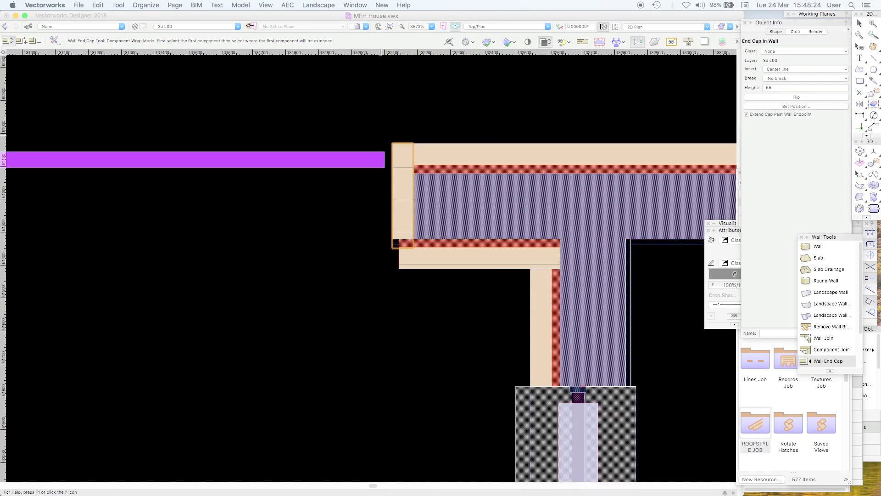
left_click(858, 152)
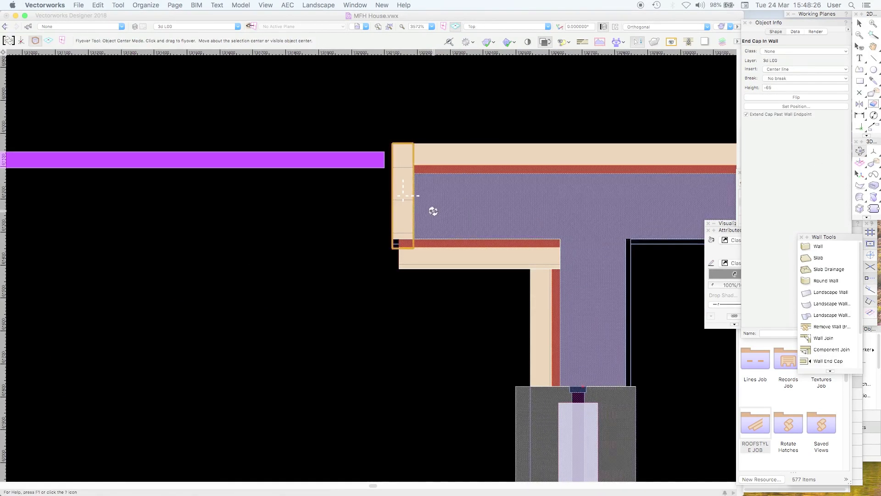
mouse_move(432, 205)
left_mouse_down()
mouse_move(466, 190)
mouse_move(379, 197)
mouse_move(448, 189)
mouse_move(371, 171)
mouse_move(407, 186)
mouse_move(438, 182)
mouse_move(436, 198)
left_mouse_up()
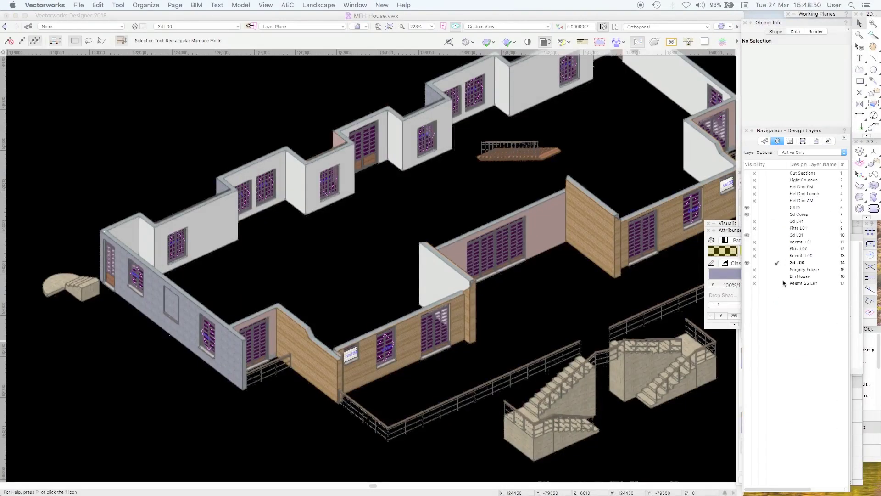
Set the layer options to Show Others and make the 3d-Roofs-Pitch-Shingle class visible
left_click(803, 151)
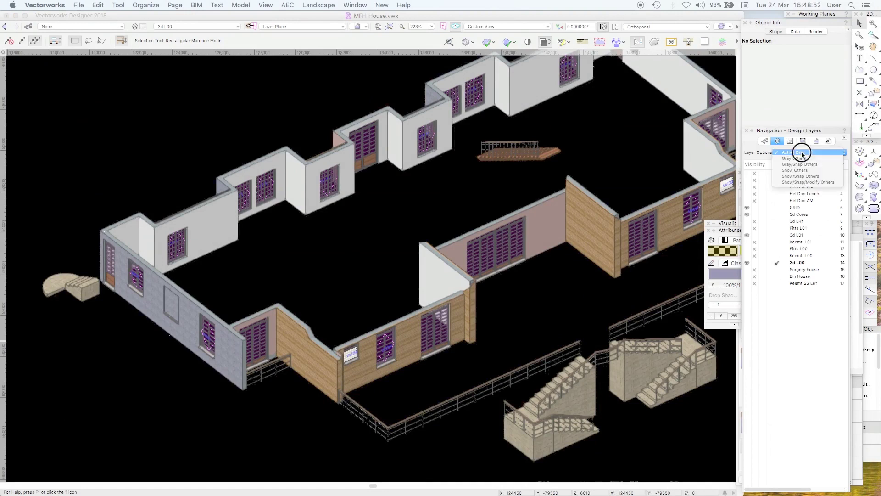
left_click(801, 169)
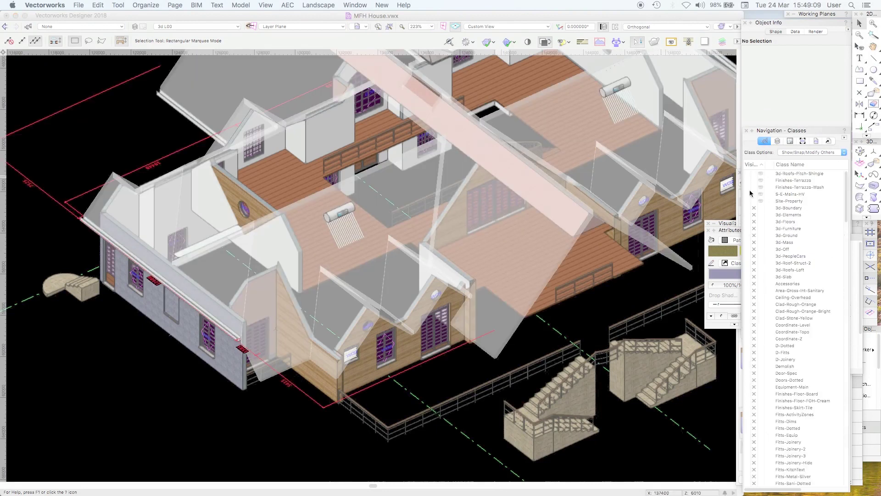
left_click(754, 173)
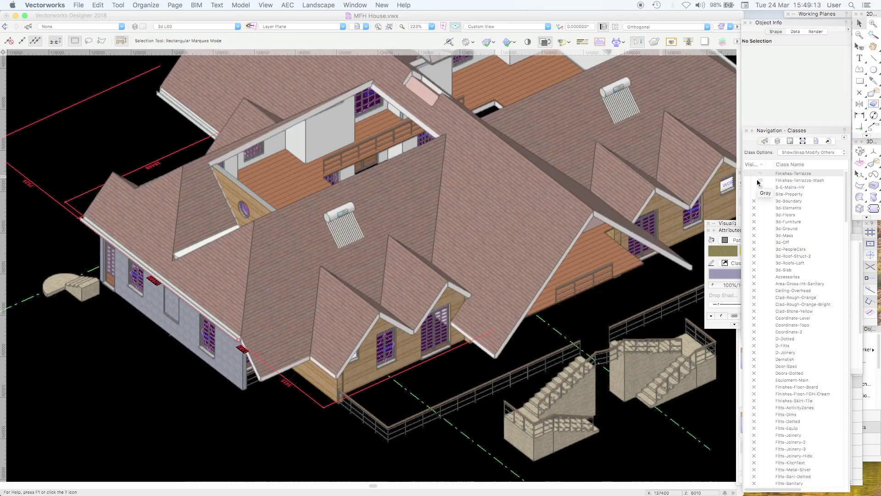
left_click(761, 186)
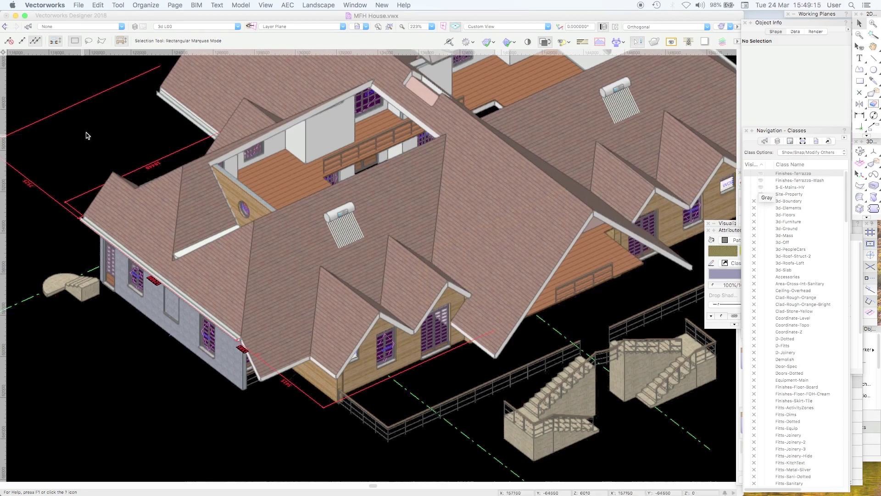
left_click(65, 90)
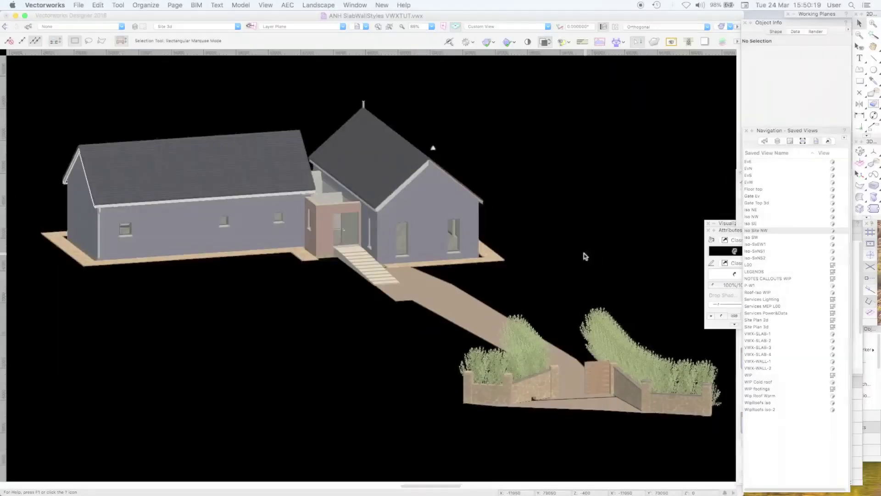
Hide the L00 RevB and LRF design layers, leaving the site model in the Iso Site NW view
left_click(584, 255)
left_click(777, 140)
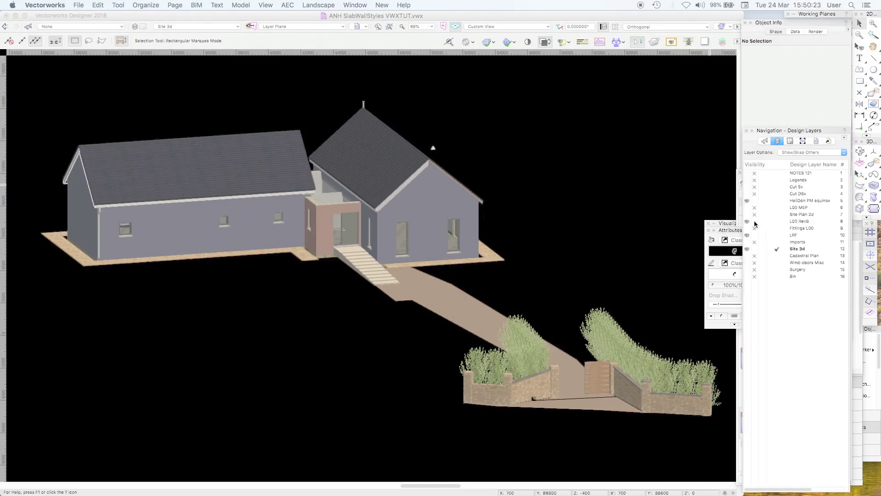
left_click(755, 222)
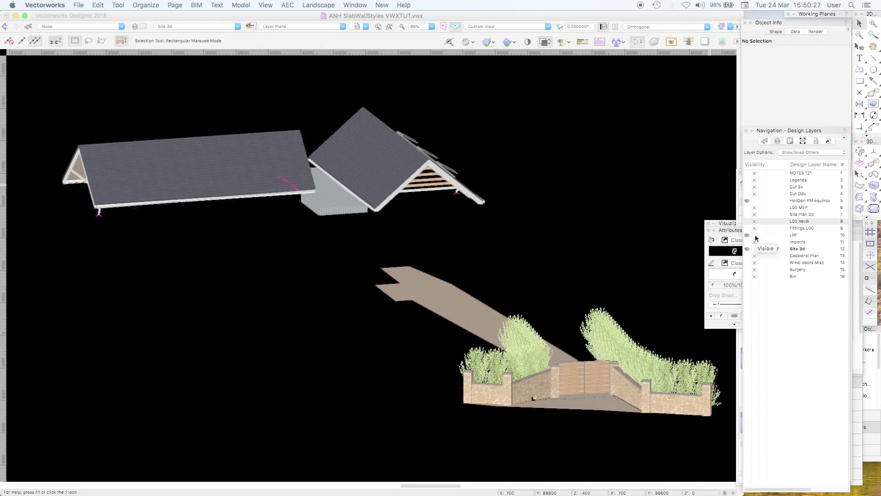
left_click(754, 235)
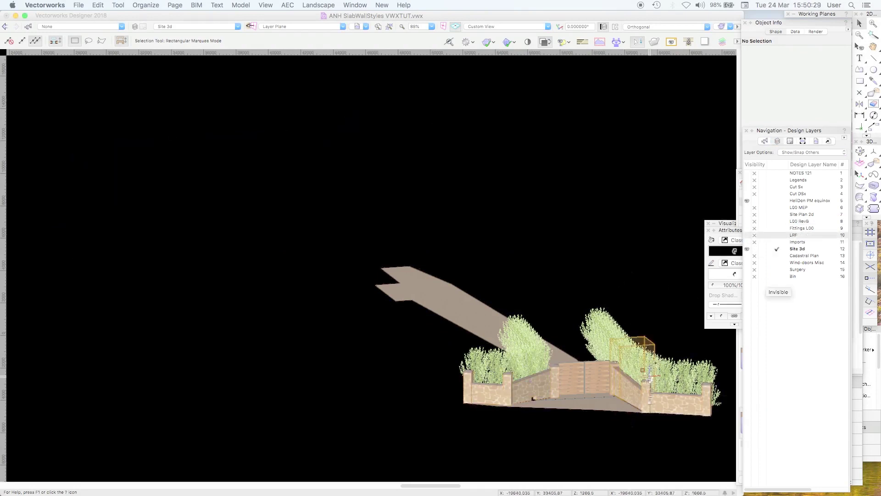
Break the stone entrance wall's solid addition into its component objects and select the landscape wall between the two end piers
left_click(646, 406)
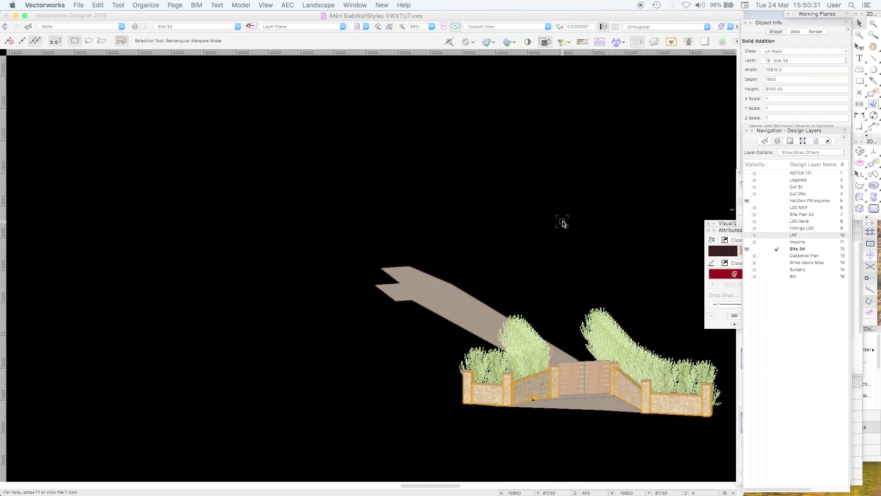
key("super+6")
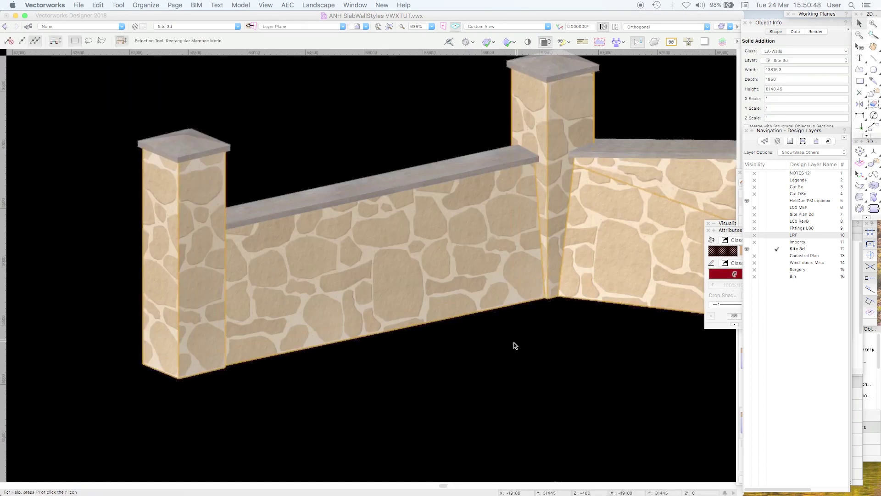
left_click(475, 322)
left_click(468, 316)
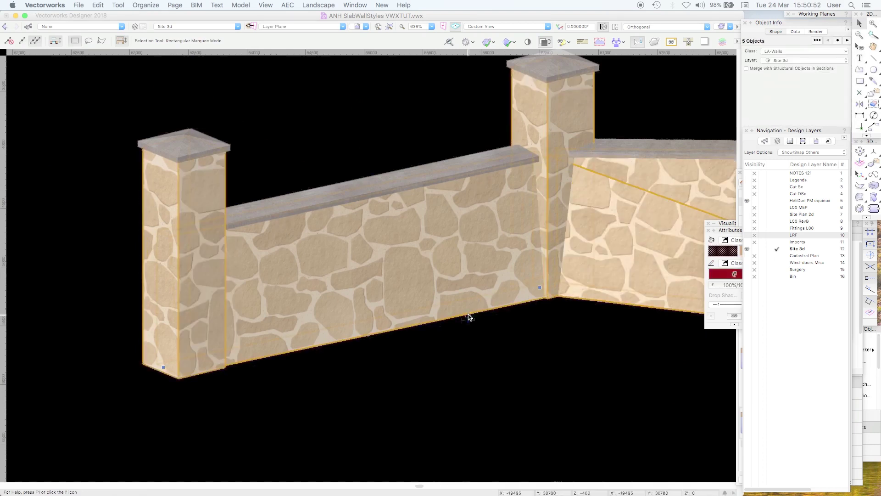
left_click(466, 354)
left_click(450, 322)
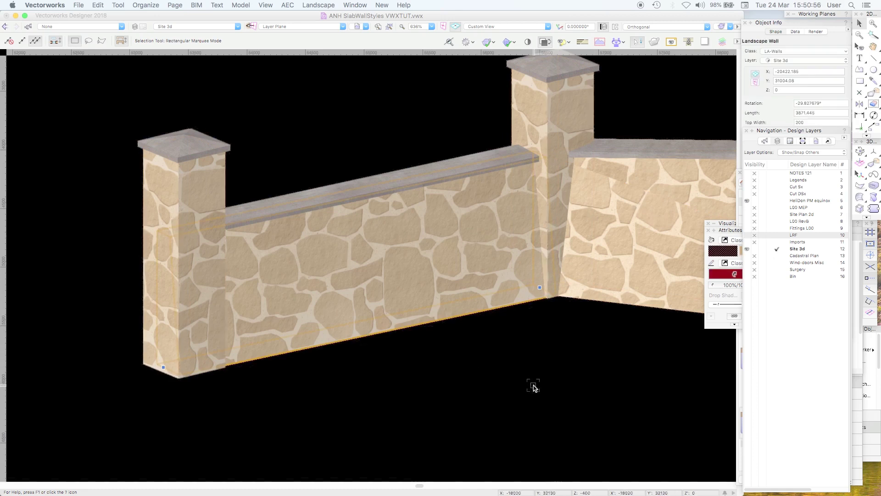
Place a copy of the landscape wall parallel to the original in Top/Plan view, clear of the piers
key("F5")
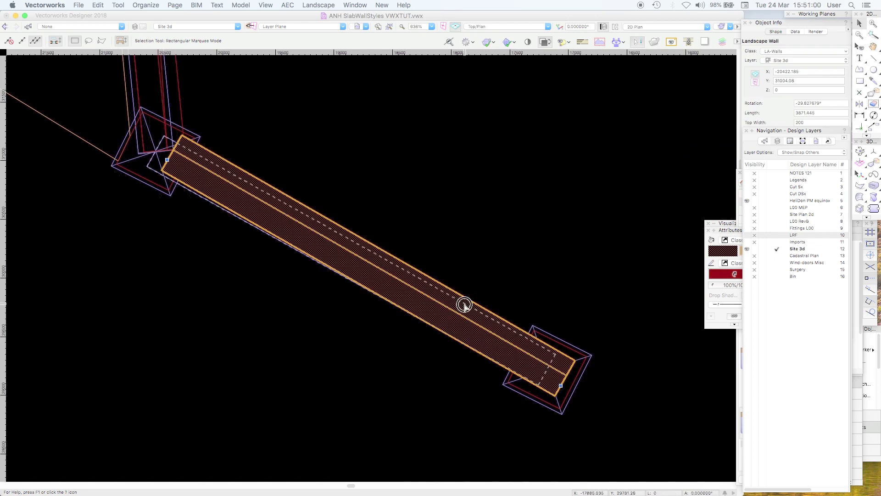
left_click_drag(464, 304, 634, 179, "alt")
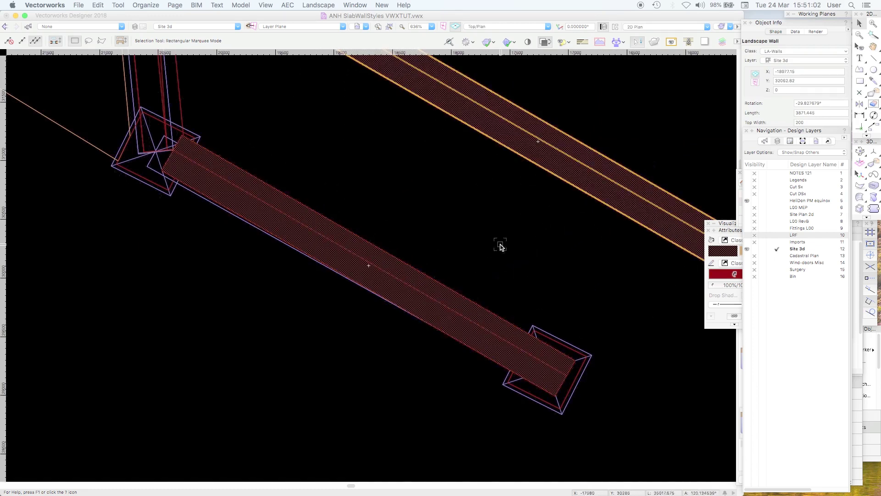
key("super+minus")
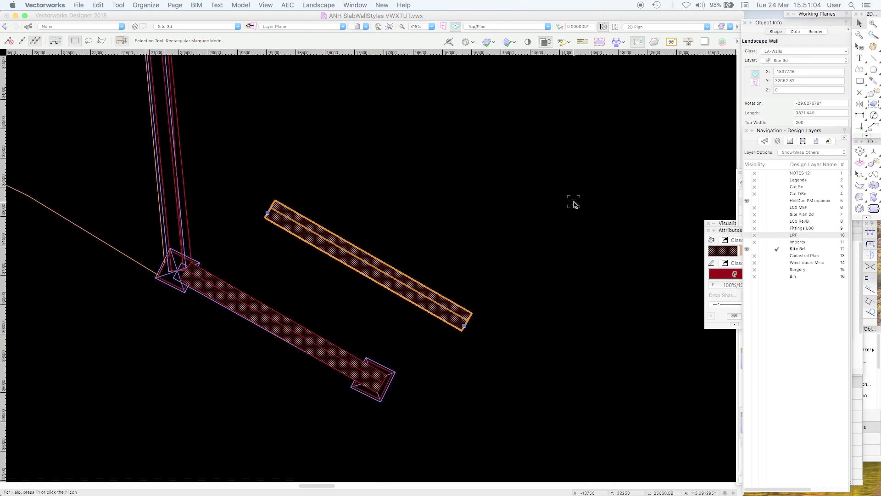
Duplicate the copied landscape wall, rotate the duplicate 90° counterclockwise and move it clear of the first copy
key("super+d")
key("super+l")
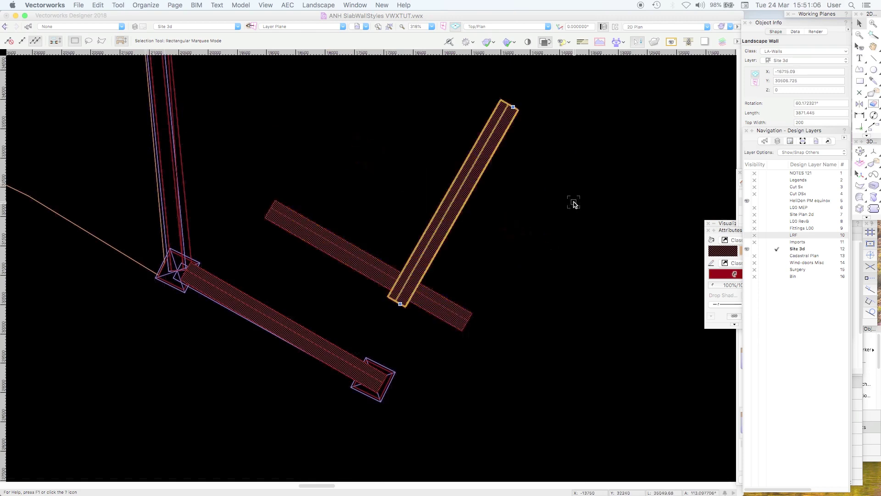
left_click(409, 230)
left_click_drag(427, 246, 545, 228)
left_click(589, 295)
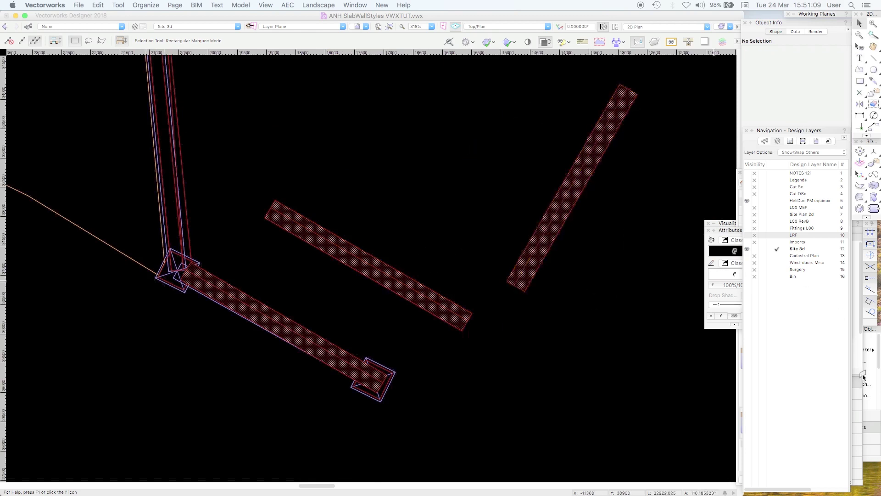
left_click(862, 326)
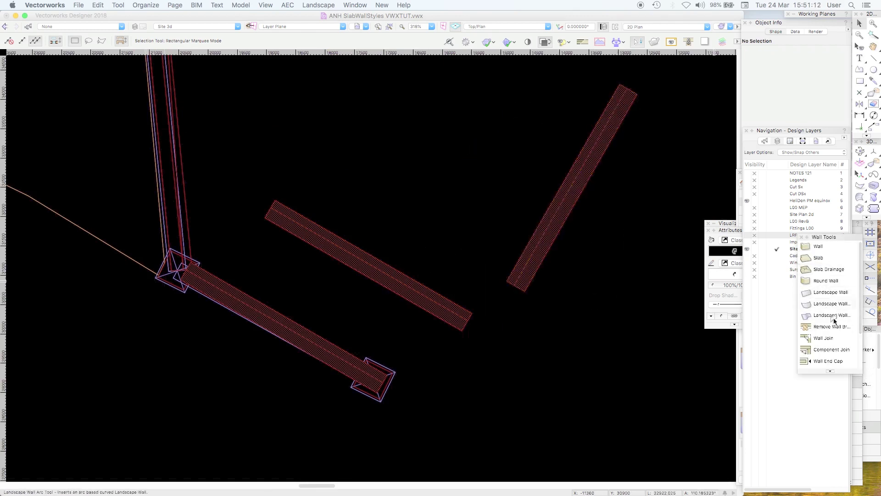
left_click(823, 338)
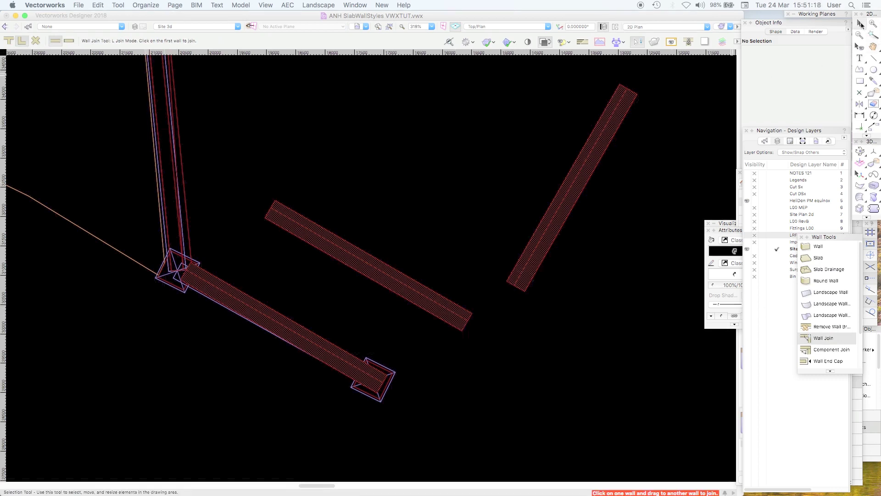
key("x")
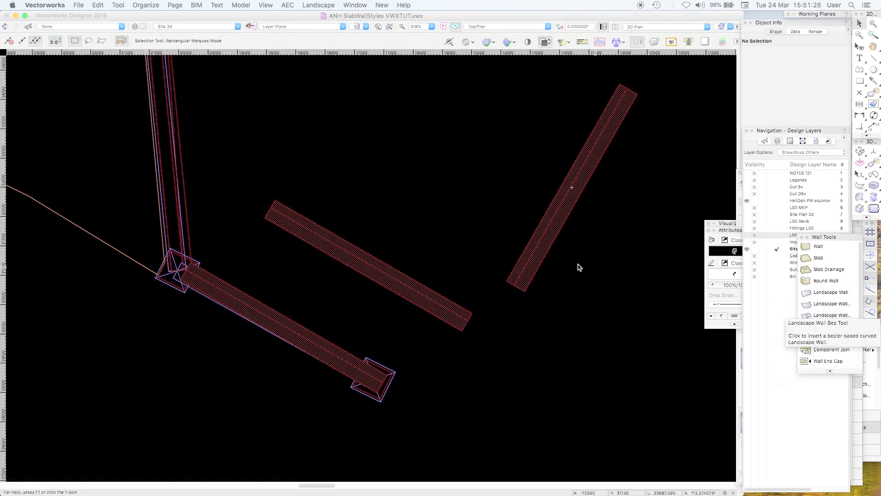
Delete the two landscape wall copies, the parallel one and the rotated one, leaving only the original wall between the piers
left_click(549, 255)
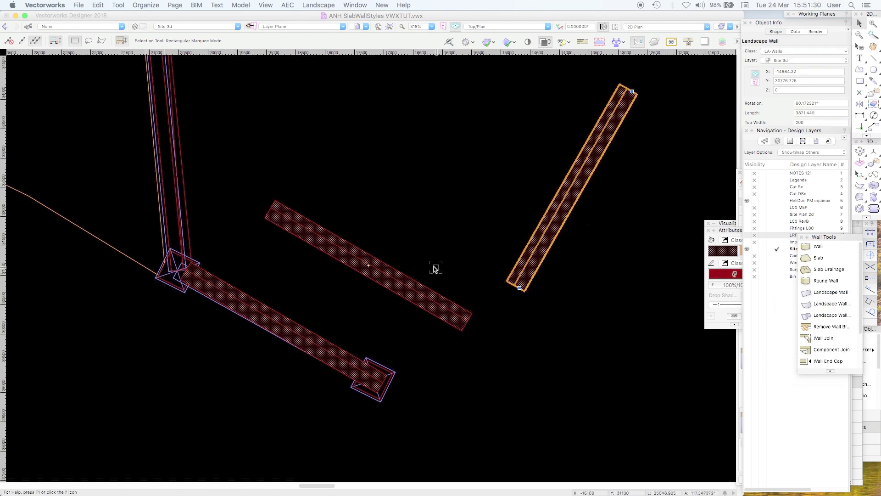
left_click(418, 282, "shift")
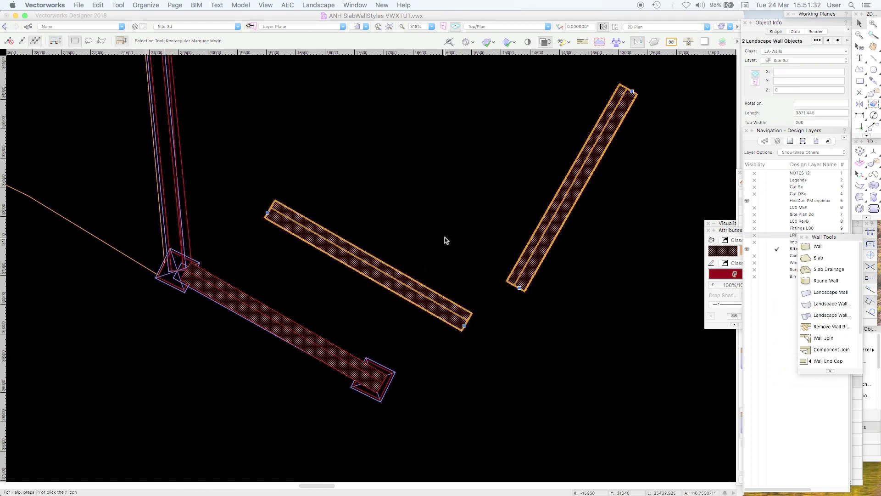
key("Delete")
Try 3D Reshape in Add Vertex mode on the original landscape wall, viewed in 3D
left_click(317, 332)
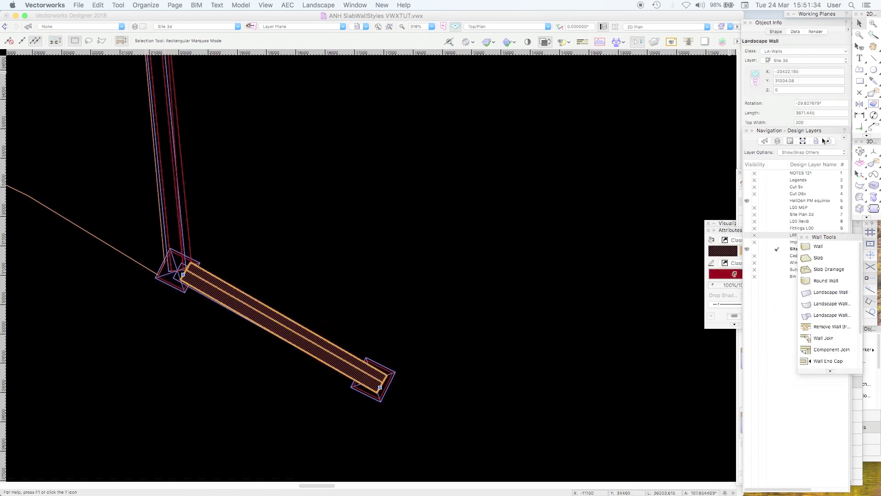
key("shift+c")
left_click_drag(473, 232, 479, 146)
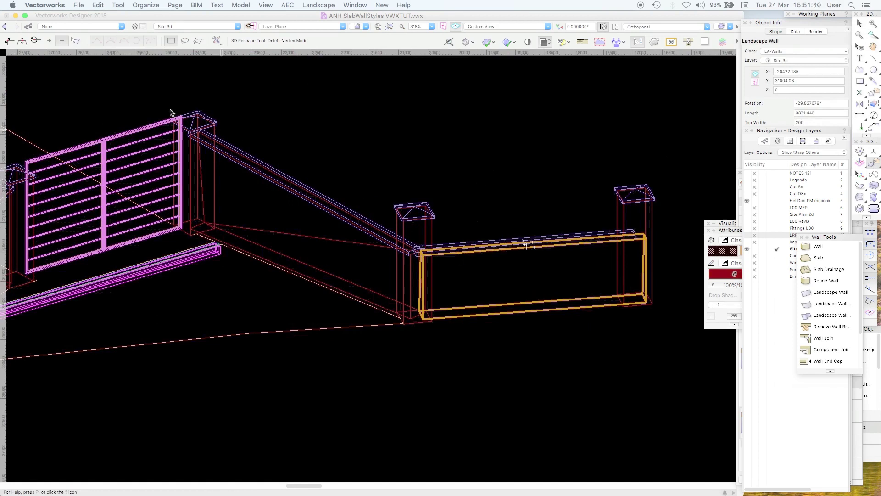
left_click(49, 40)
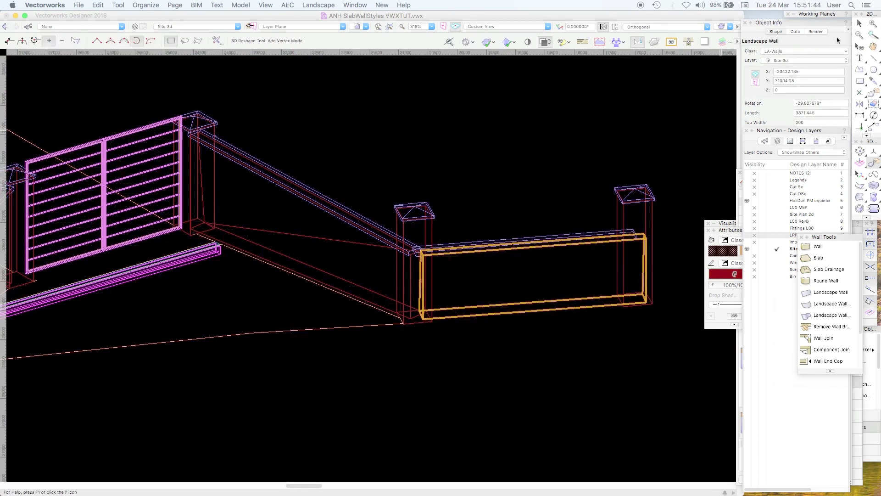
key("x")
key("x")
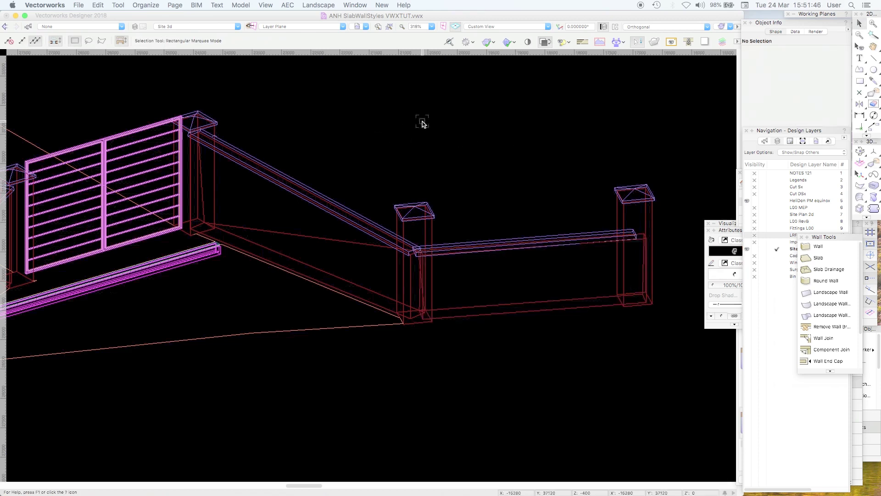
Render the entrance wall with its textures and frame the sloping wall beside the gate
key("super+shift+g")
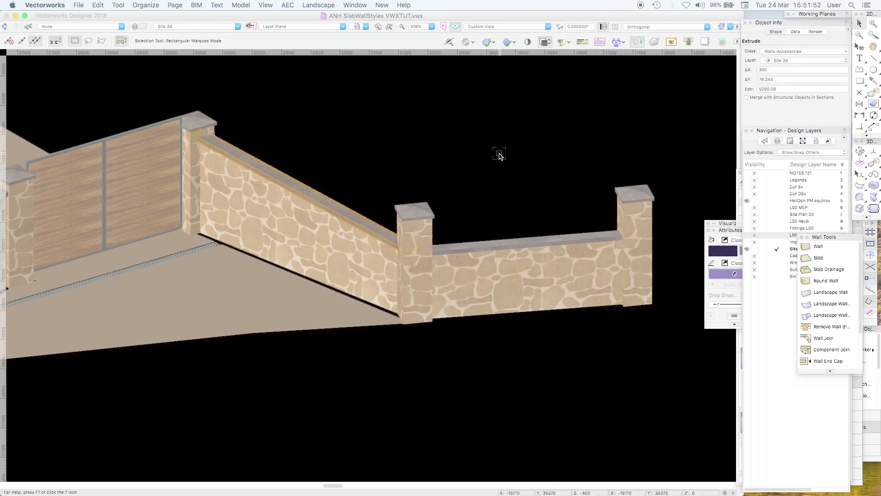
key("super+6")
left_click(499, 155)
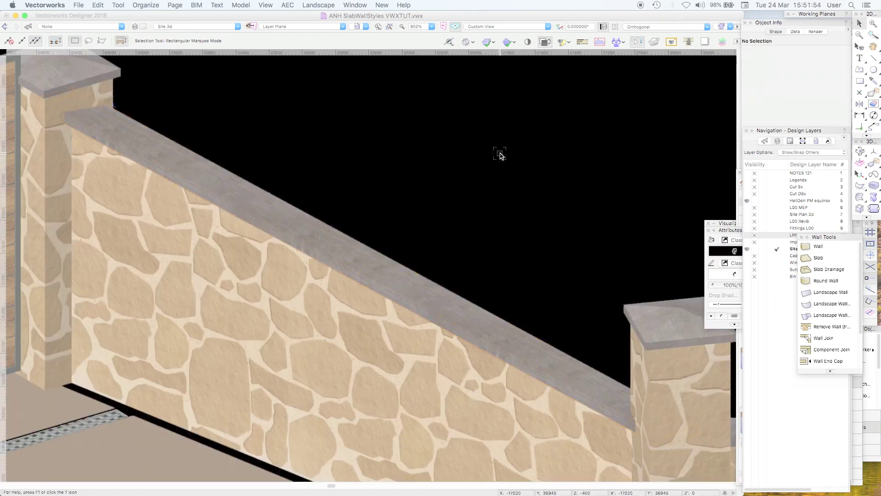
key("super+minus")
Hide the Walls-Accessories class by picking the sloping wall's coping with the Visibility tool
left_click(859, 46)
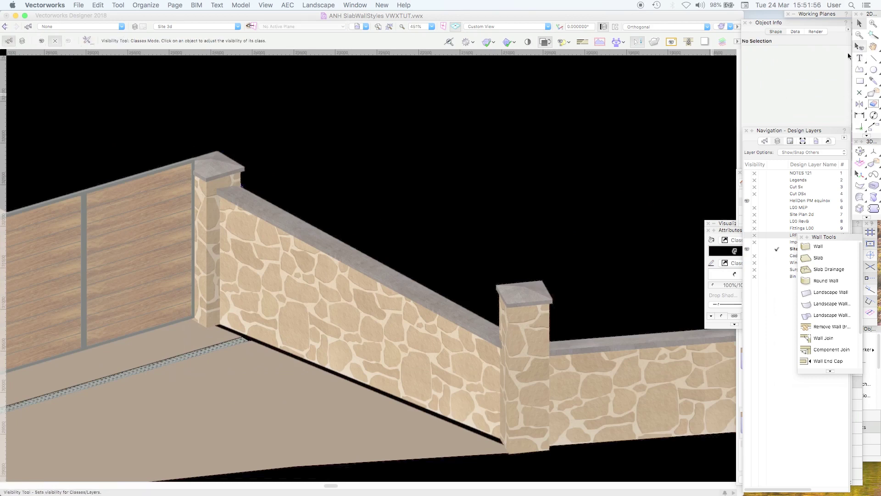
left_click(341, 233)
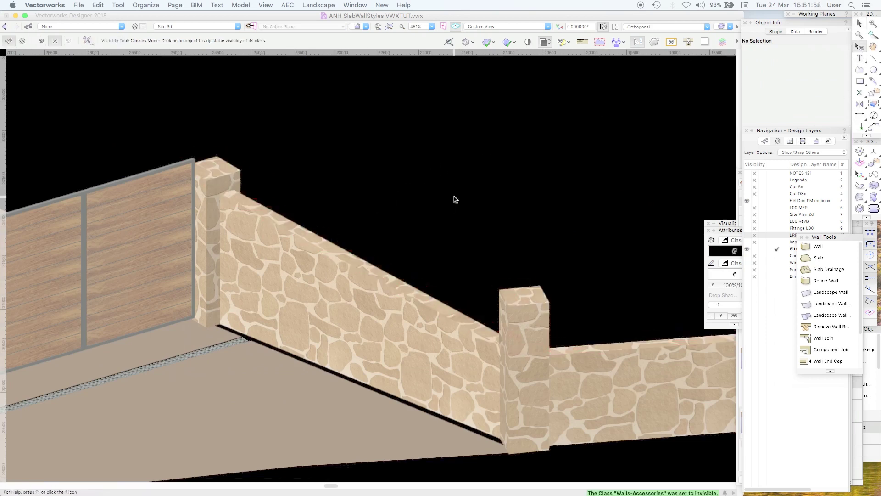
left_click(860, 27)
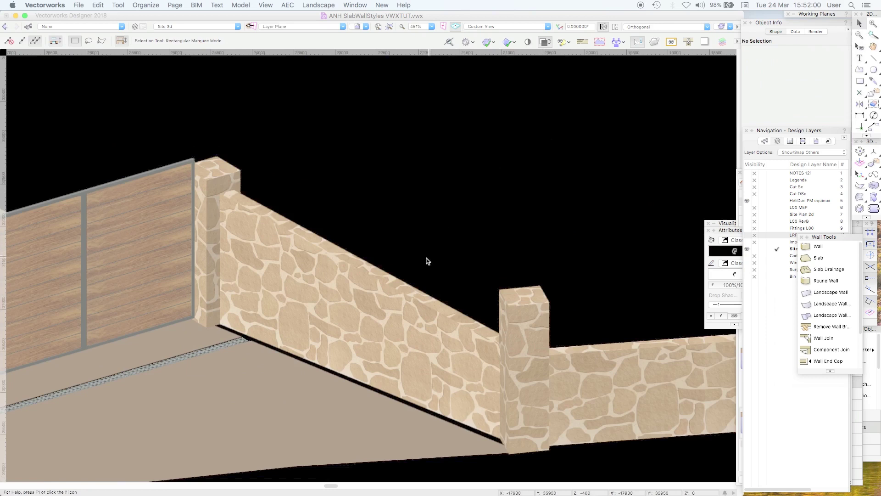
Select the sloping wall's mesh and examine it from the opposite side of the entrance
left_click(411, 271)
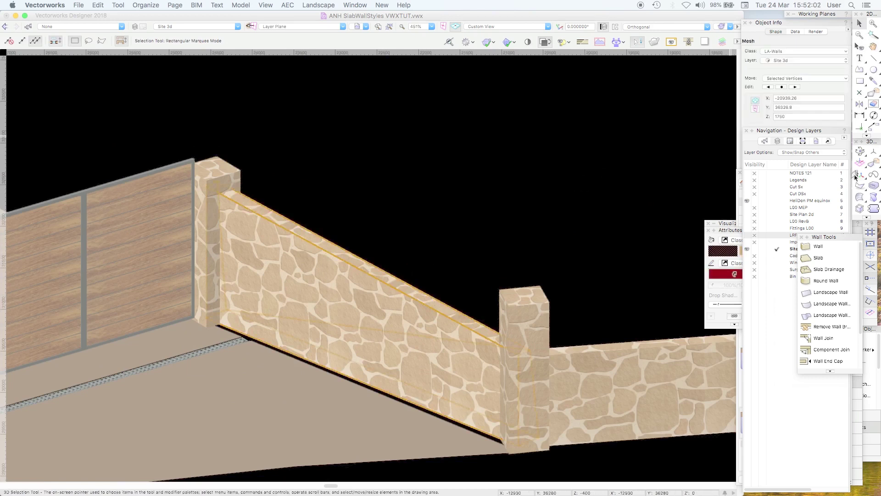
left_click(860, 152)
left_click_drag(464, 202, 828, 19)
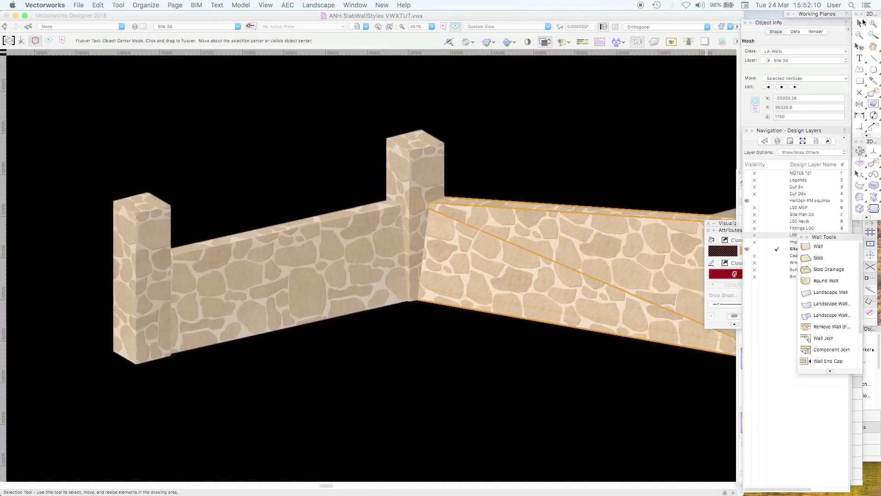
Convert the landscape wall between the two end piers into a group and enter the group for editing
left_click(860, 22)
left_click(285, 227)
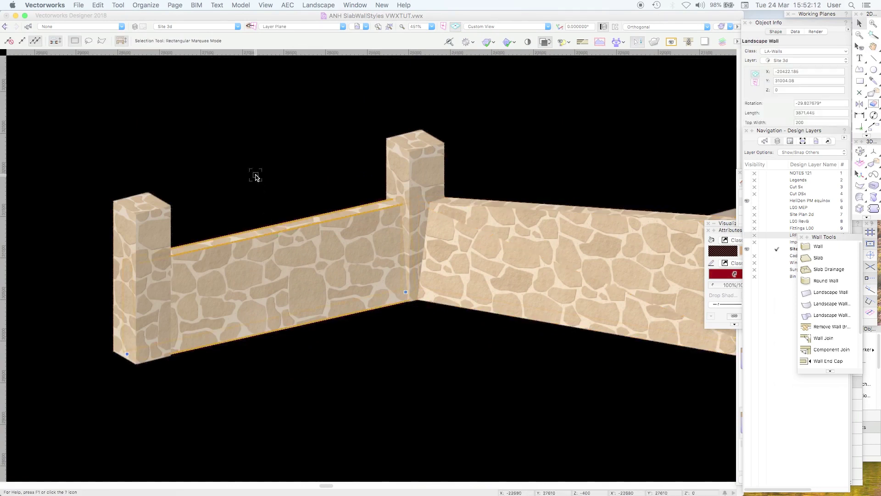
key("super+g")
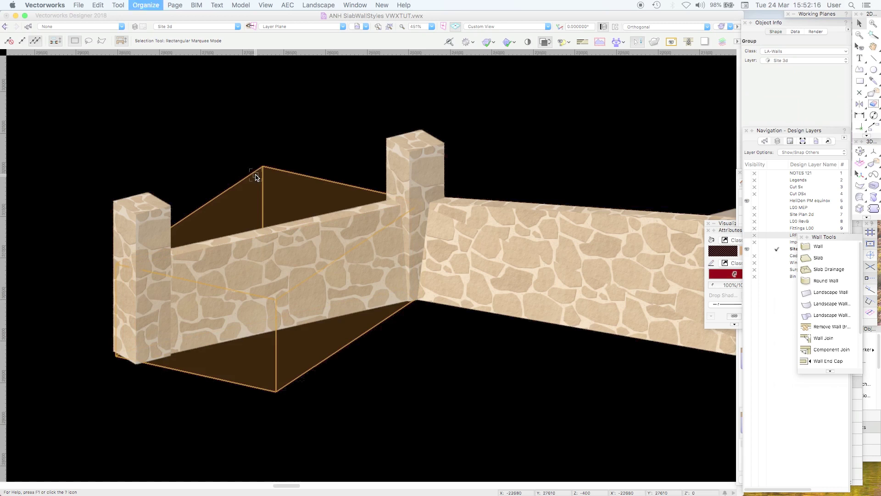
key("super+bracketleft")
Try raising the front face polygon's upper corner beside the taller pier freehand with 3D Reshape, and undo the reshape
left_click(267, 225)
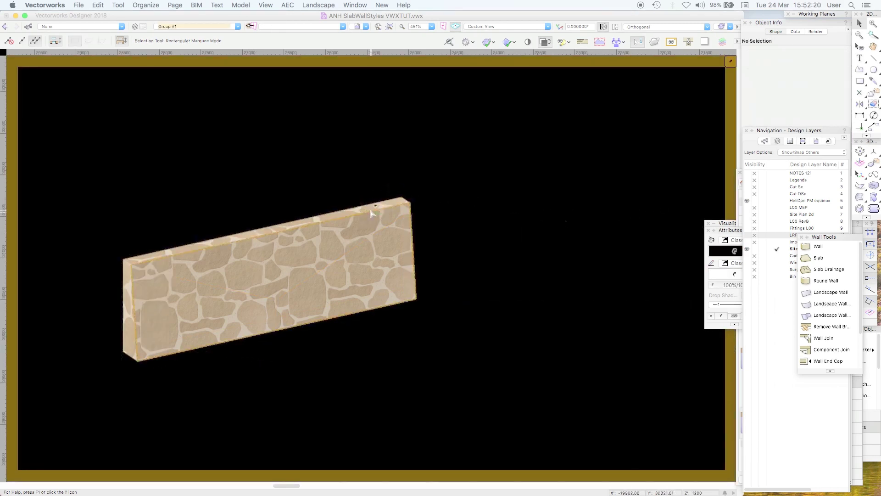
key("shift+h")
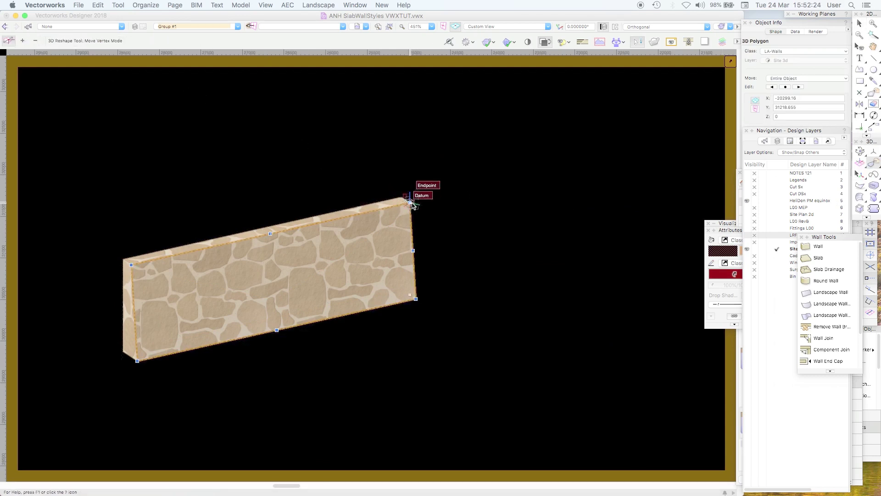
left_click_drag(412, 203, 406, 134)
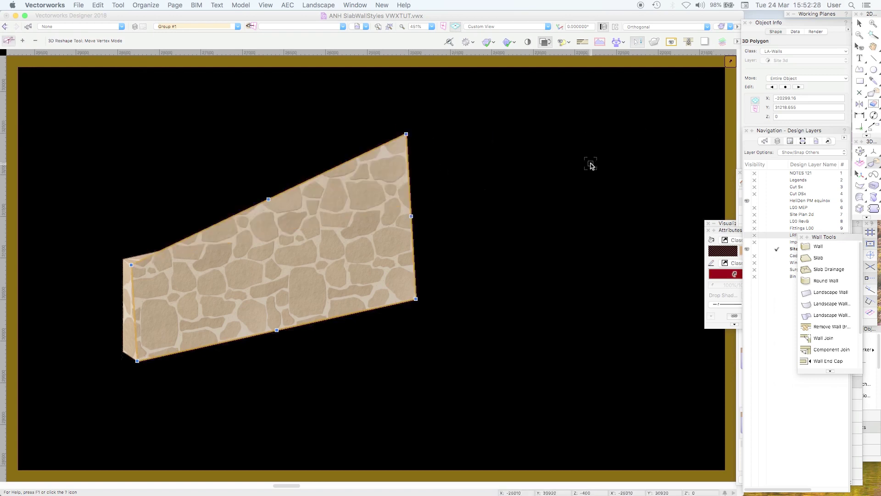
key("super+z")
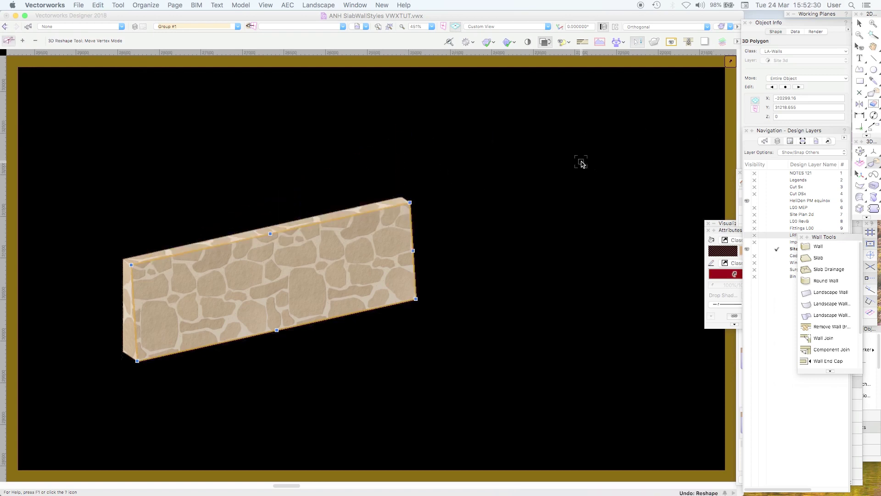
Switch the front face polygon to Vertex Only editing and set its upper corner vertex's Z to 1900
left_click(808, 78)
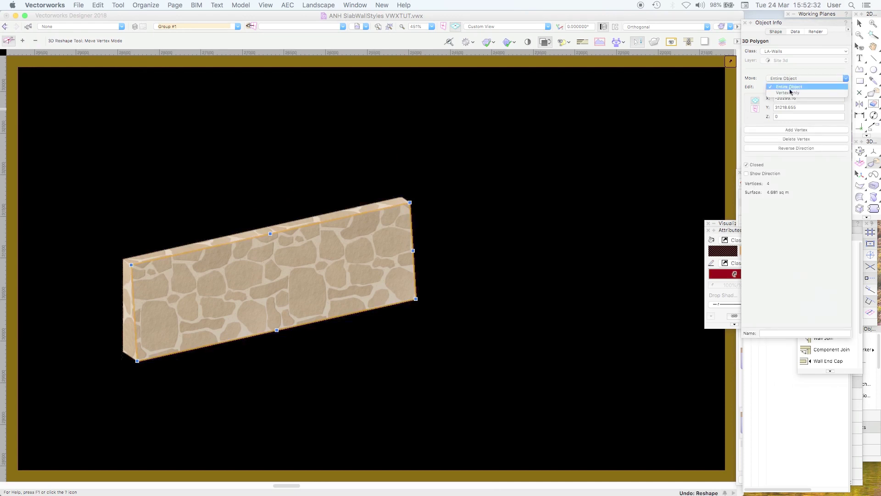
left_click(785, 86)
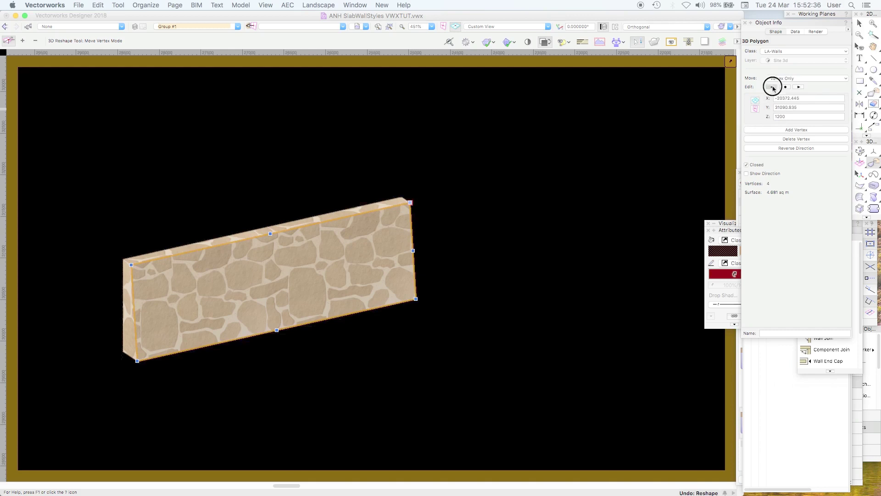
left_click(778, 116)
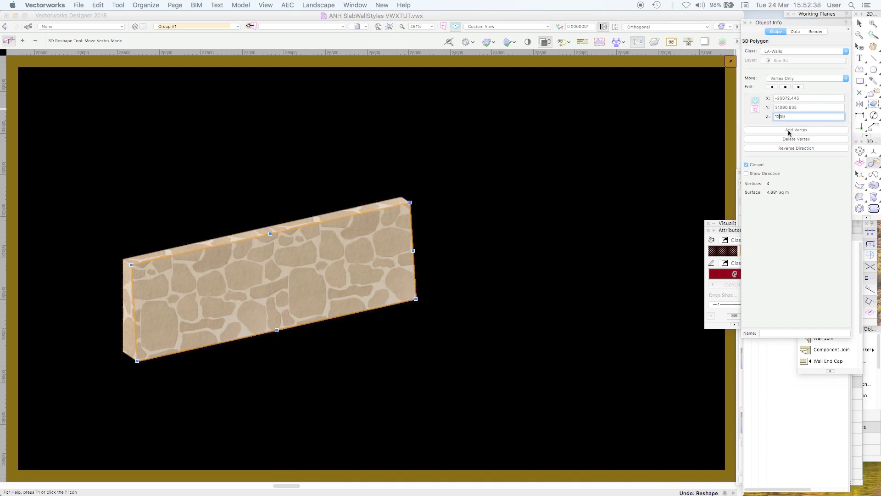
type("9")
key("Return")
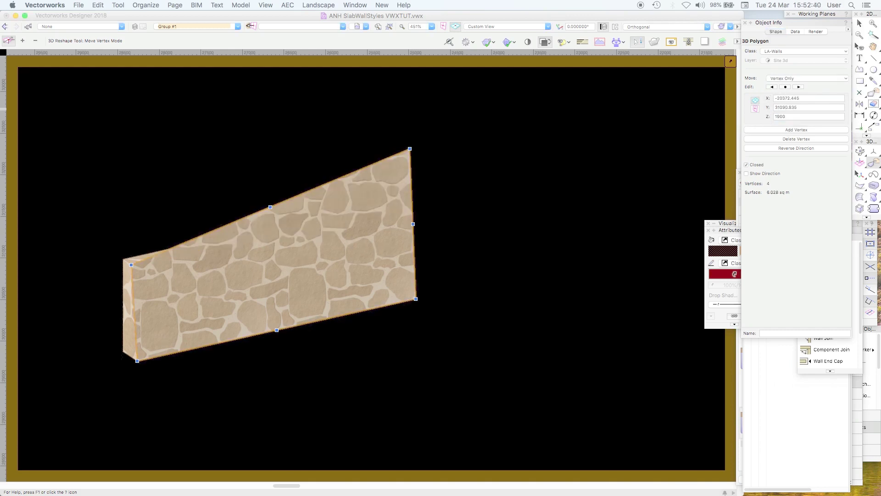
Orbit around the wall group to view the raised front face from the rear side
left_click(858, 153)
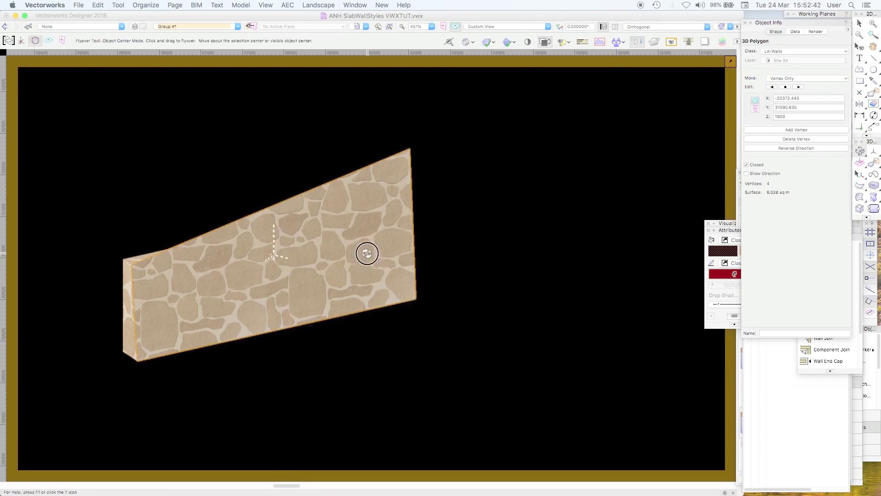
left_click_drag(366, 252, 421, 248)
left_click(859, 25)
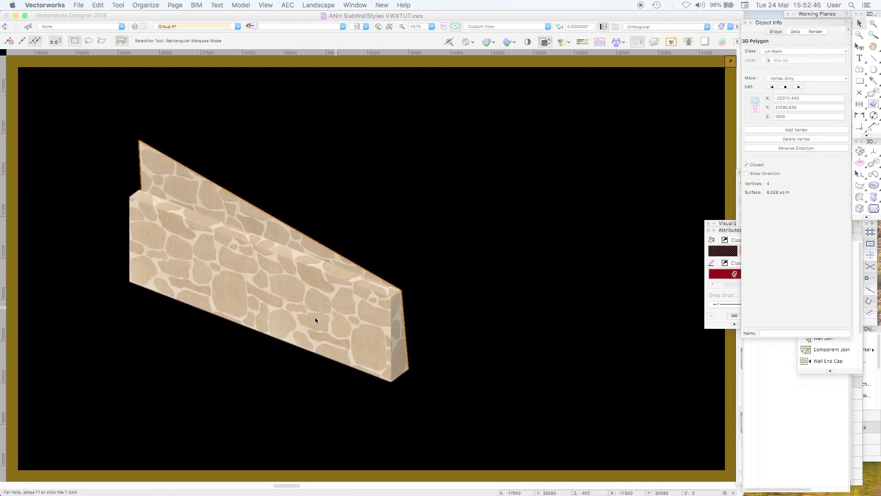